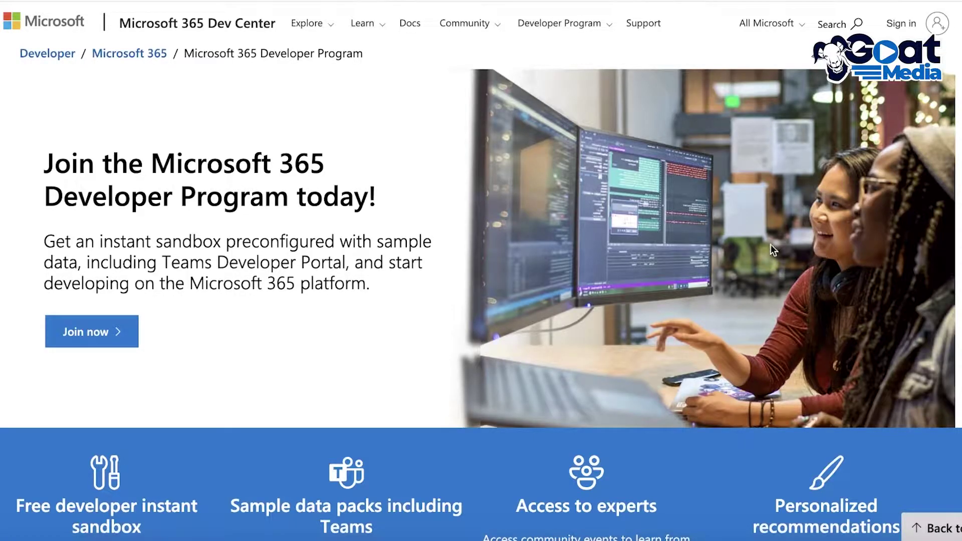
- Join the Developer Program, choose another account, and start creating a new Microsoft account
{"action": "left_click", "coordinate": [94, 346]}
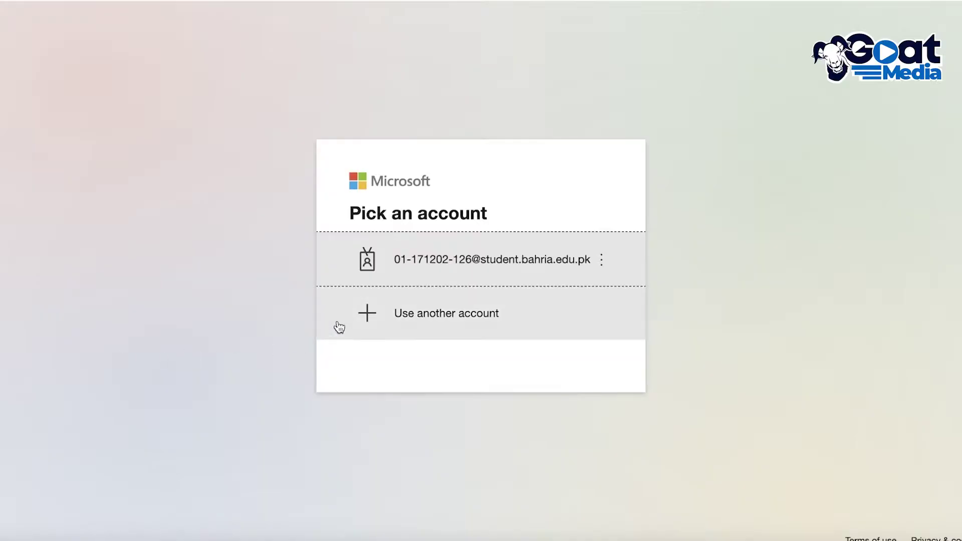
{"action": "left_click", "coordinate": [382, 314]}
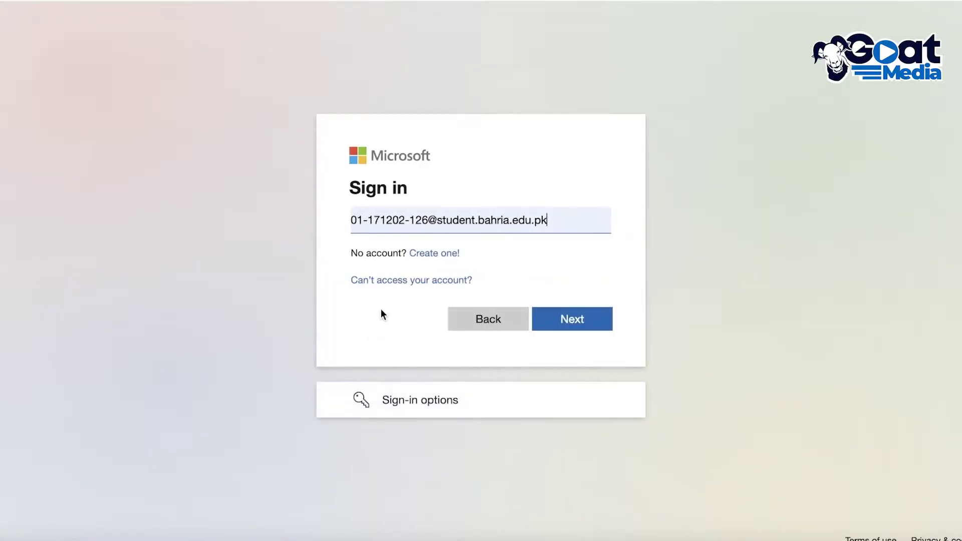
{"action": "left_click", "coordinate": [438, 255]}
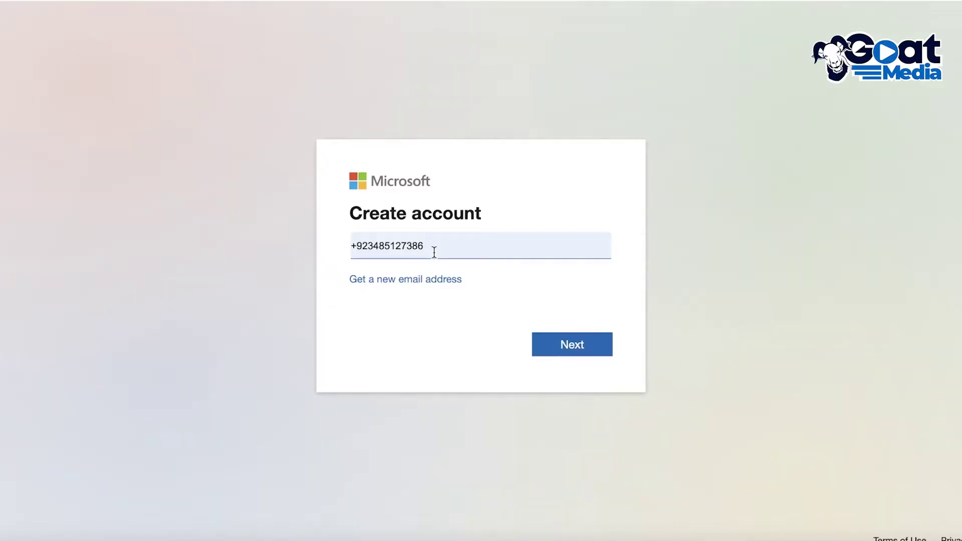
- Clear the pre-filled phone number and switch to getting a new outlook.com address
{"action": "left_click", "coordinate": [434, 251]}
{"action": "key", "text": "BackSpace"}
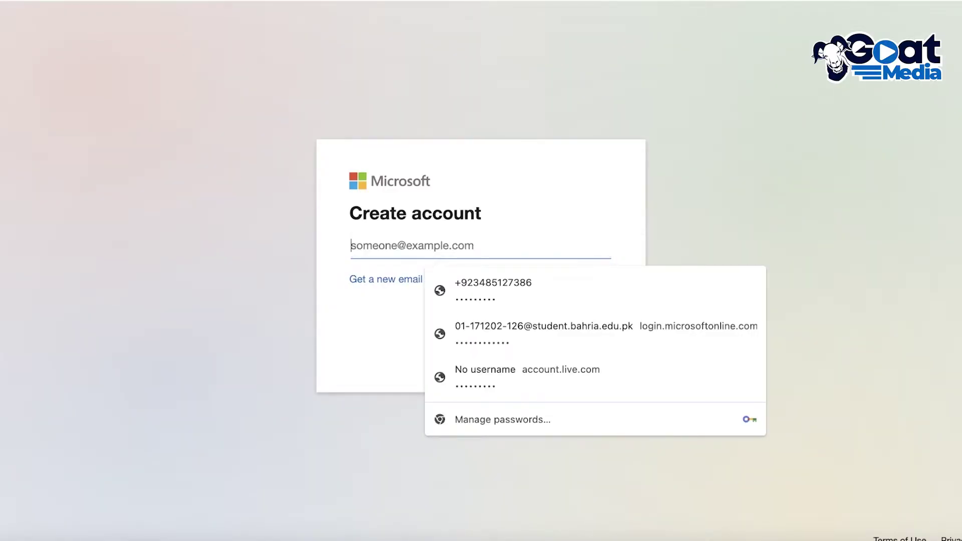
{"action": "type", "text": "d"}
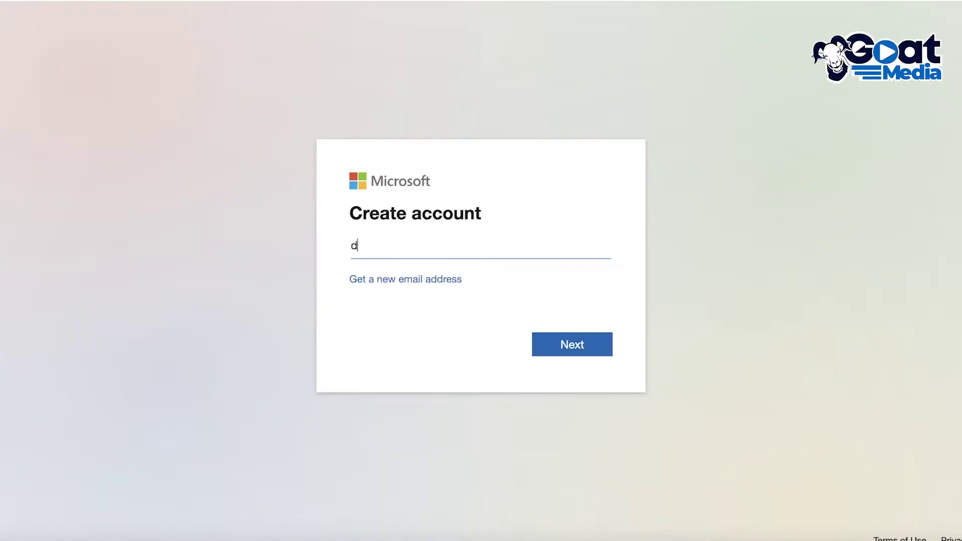
{"action": "left_click", "coordinate": [419, 279]}
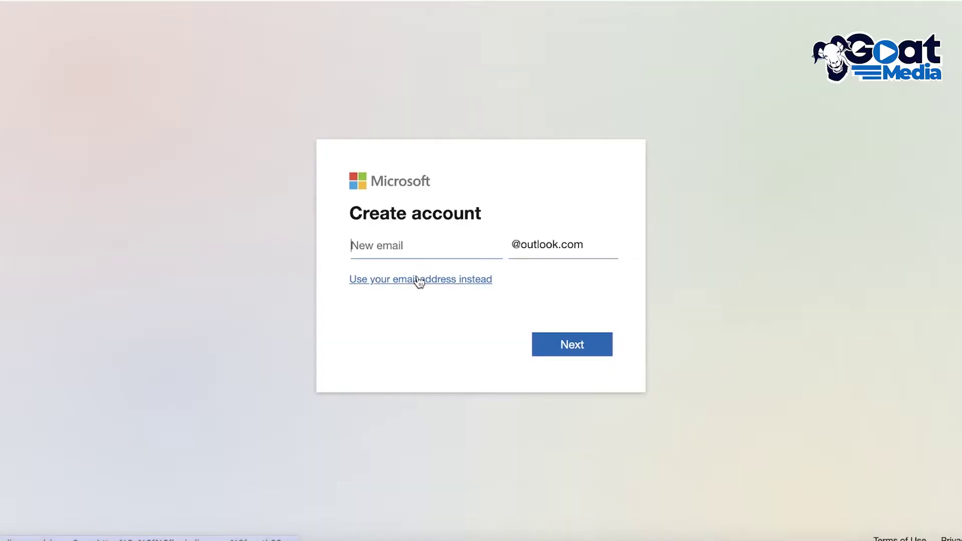
- Enter a new outlook.com username, check availability, and amend it after it proves taken
{"action": "left_click", "coordinate": [425, 246]}
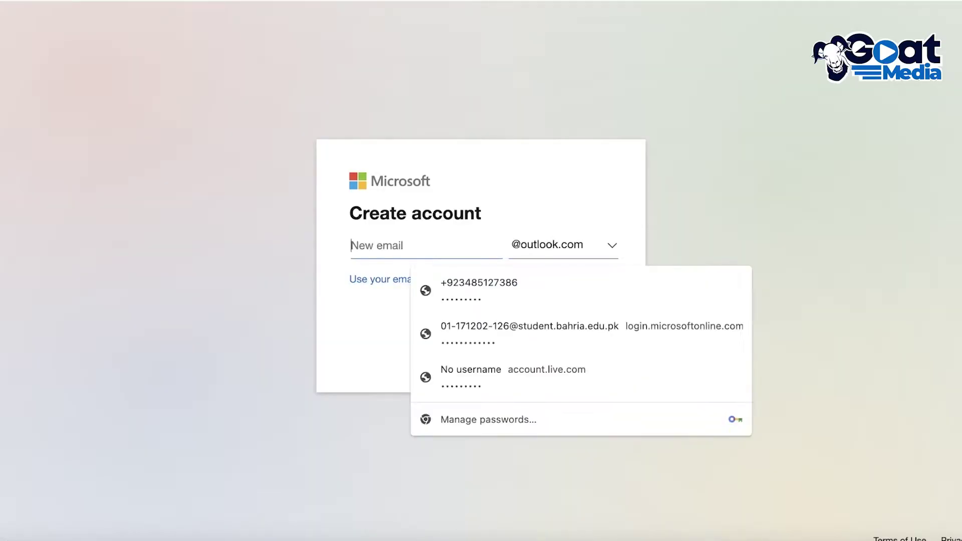
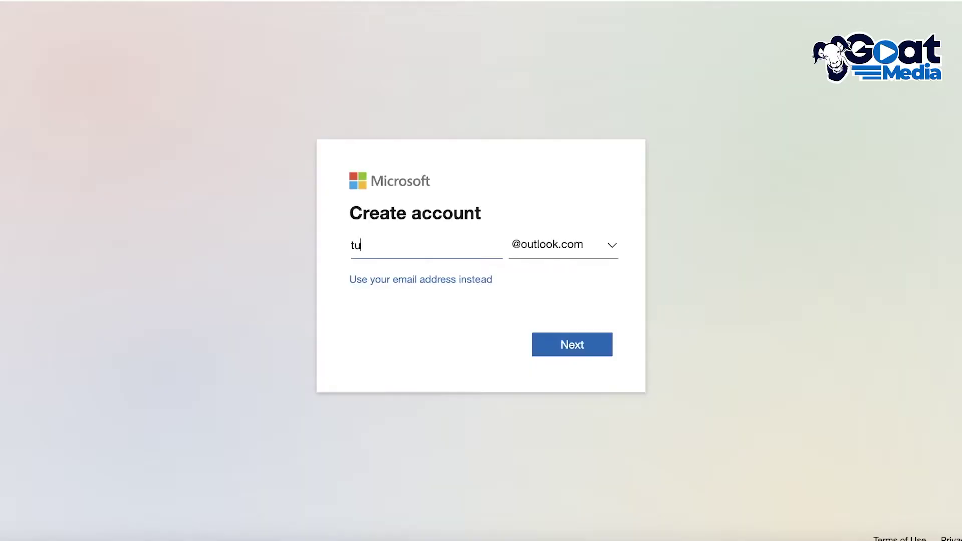
{"action": "left_click", "coordinate": [572, 351]}
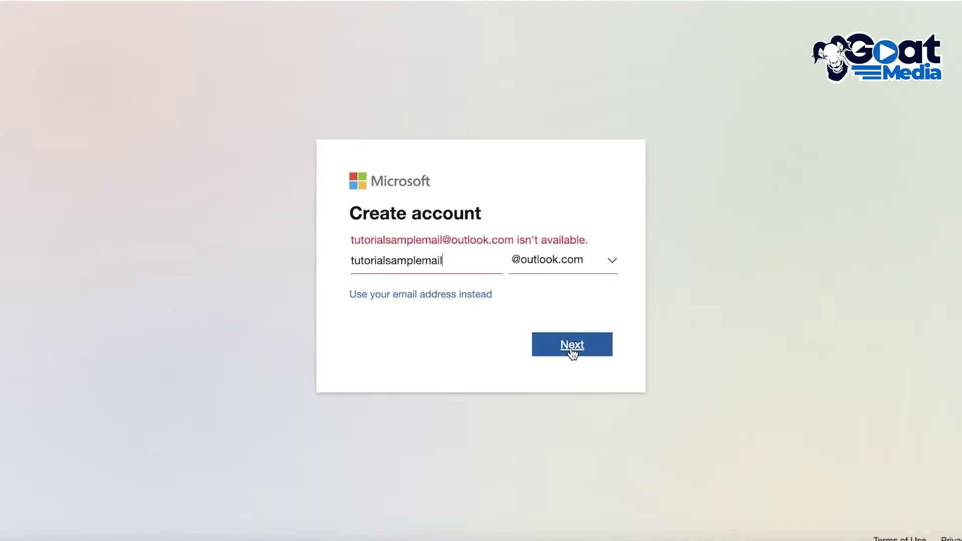
{"action": "left_click", "coordinate": [475, 264]}
{"action": "type", "text": "0"}
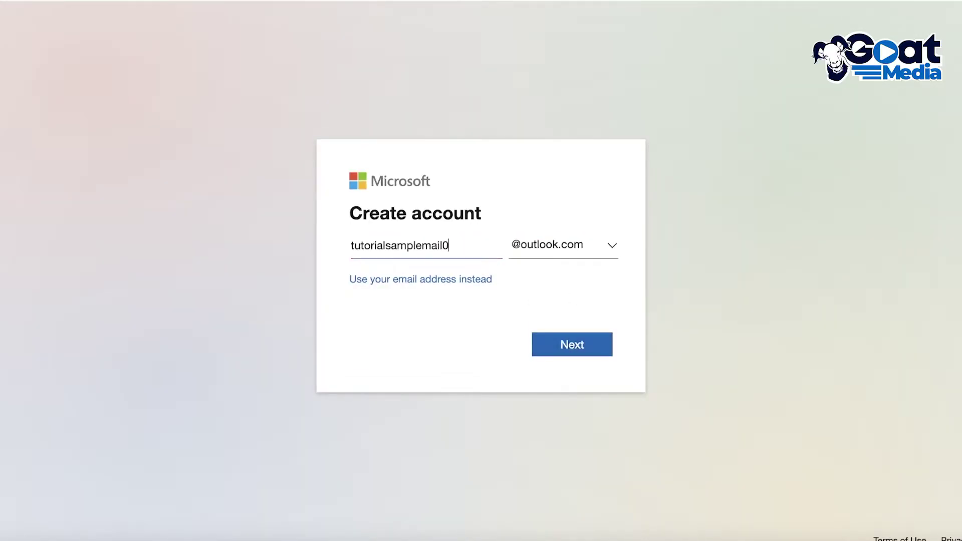
{"action": "type", "text": "2@"}
{"action": "key", "text": "BackSpace"}
{"action": "key", "text": "BackSpace"}
{"action": "key", "text": "BackSpace"}
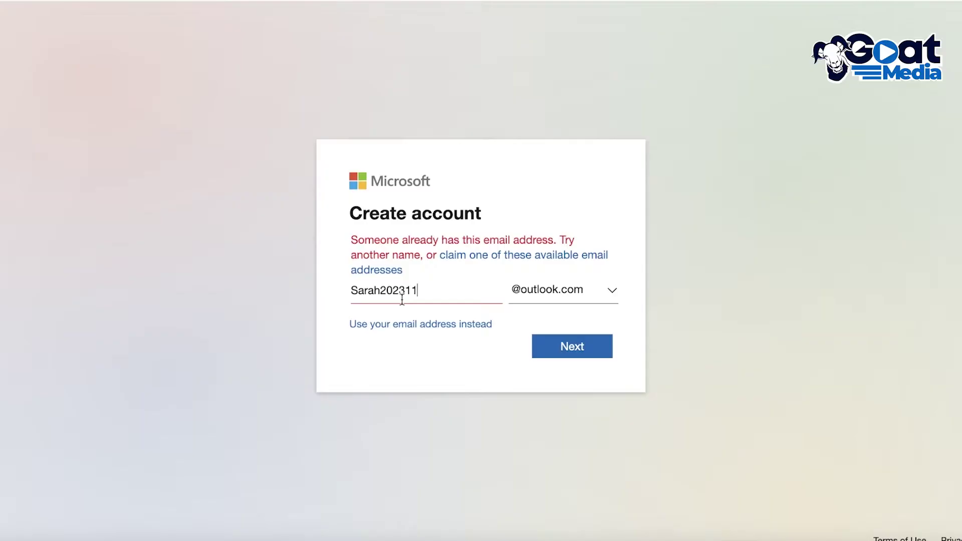
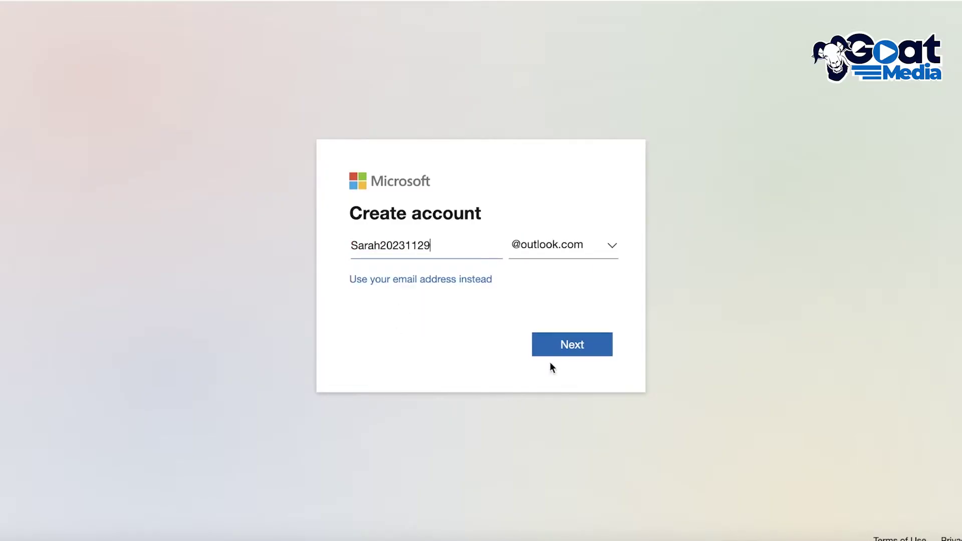
- Finish and submit the new outlook.com address, then enter and submit the account password
{"action": "left_click", "coordinate": [588, 335]}
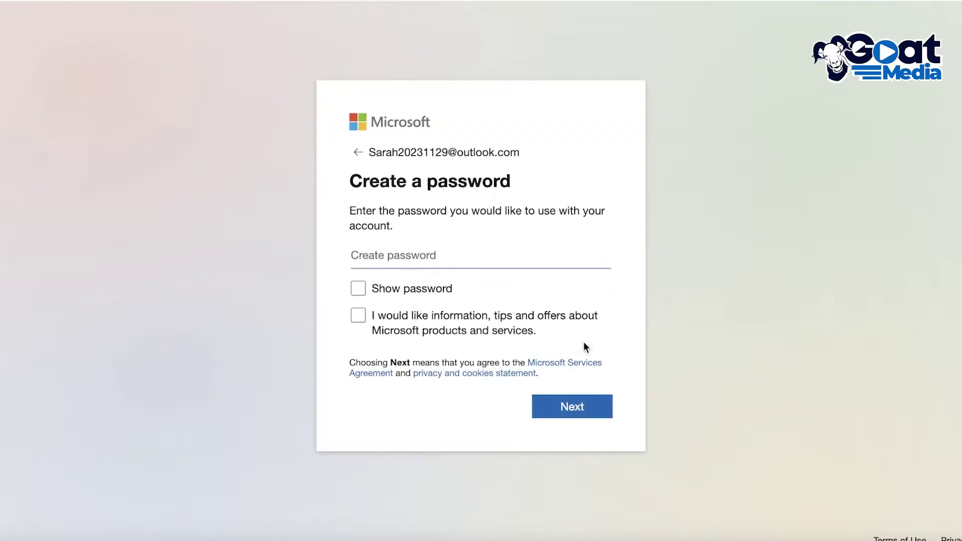
{"action": "left_click", "coordinate": [497, 258]}
{"action": "type", "text": "••"}
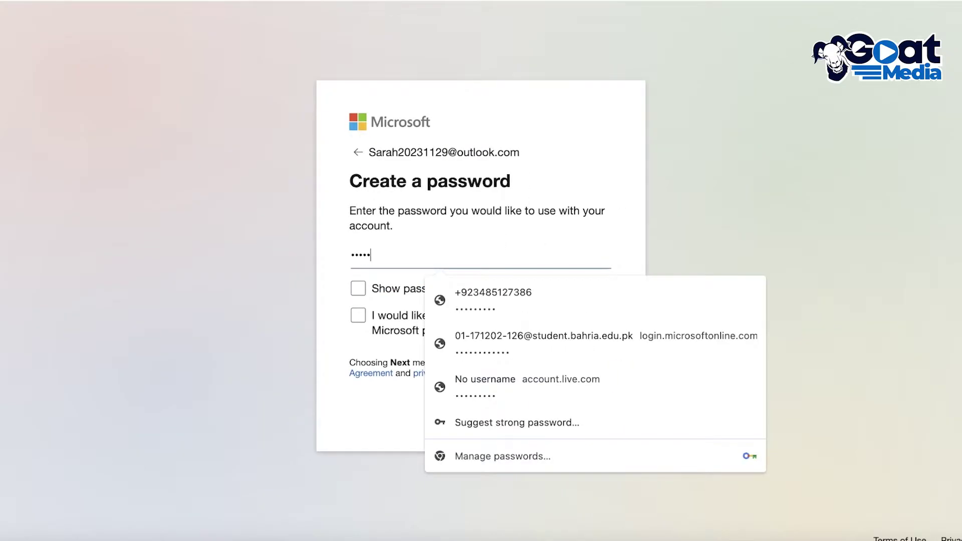
{"action": "type", "text": "•••••••"}
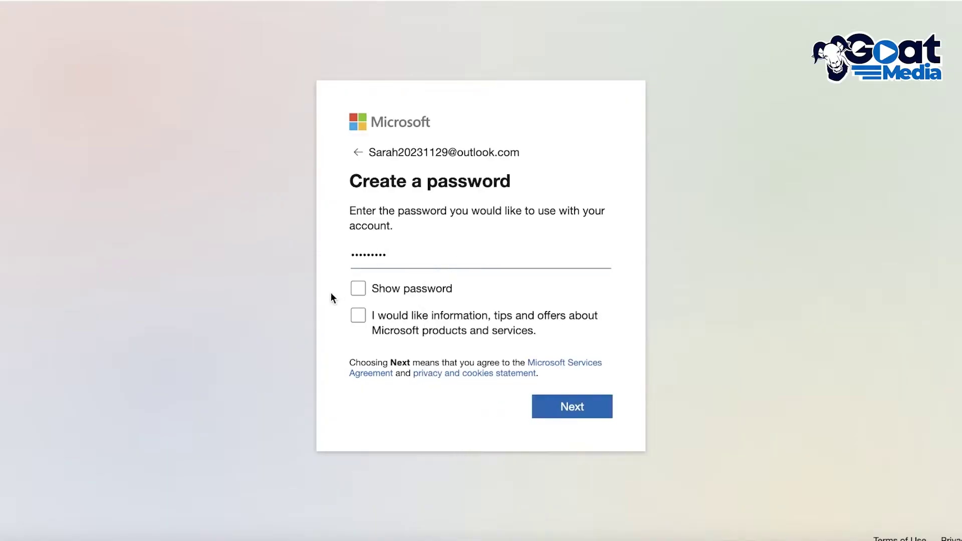
{"action": "left_click", "coordinate": [592, 417]}
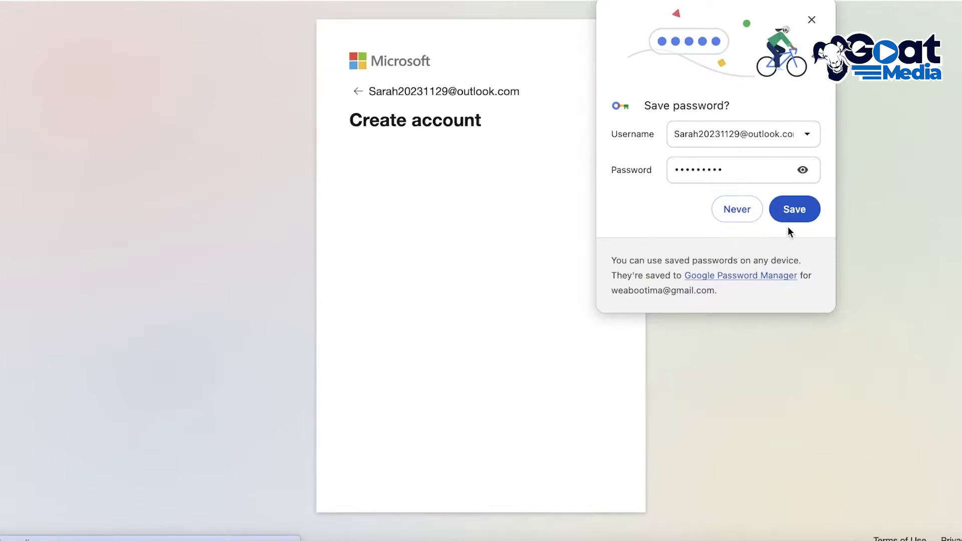
- Decline saving the password, start the verification, and answer the first two counting puzzles
{"action": "left_click", "coordinate": [740, 219]}
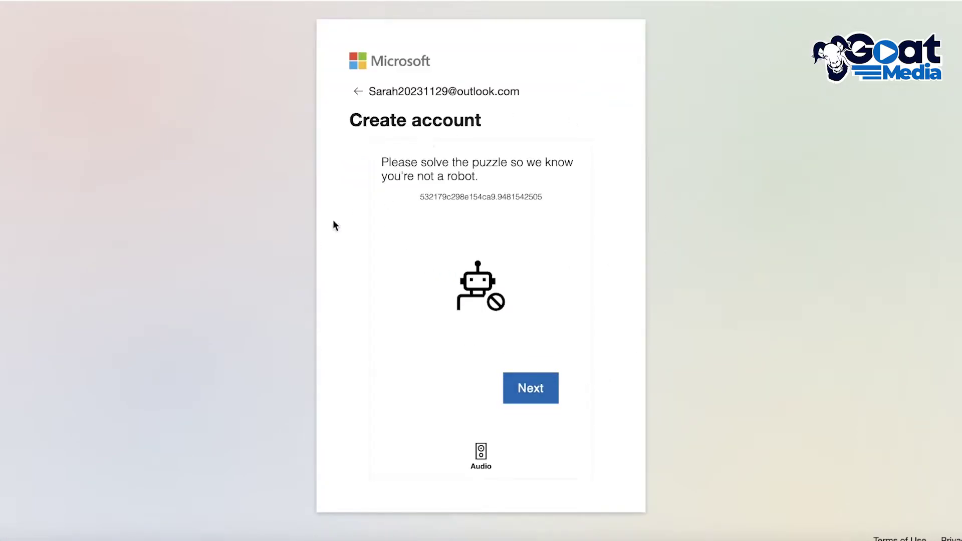
{"action": "left_click", "coordinate": [543, 384]}
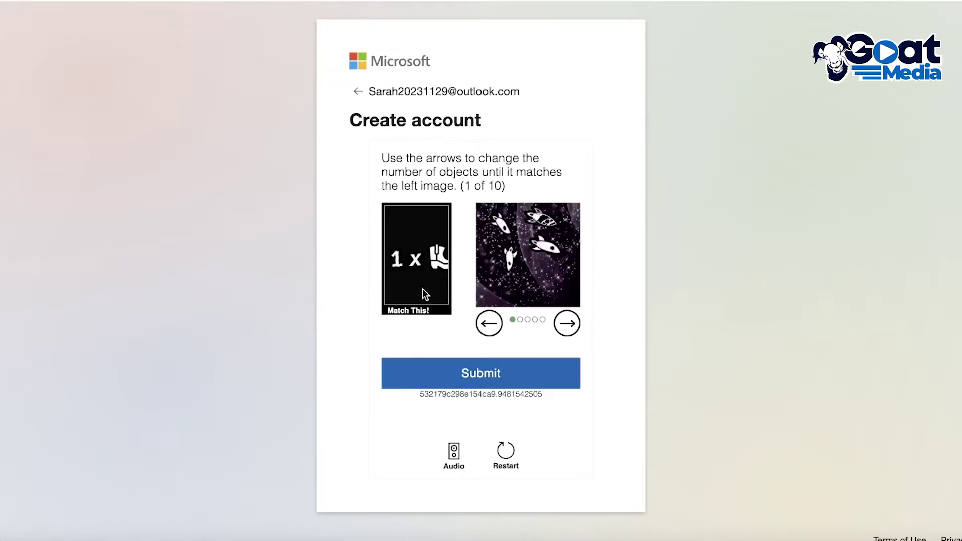
{"action": "left_click", "coordinate": [565, 330]}
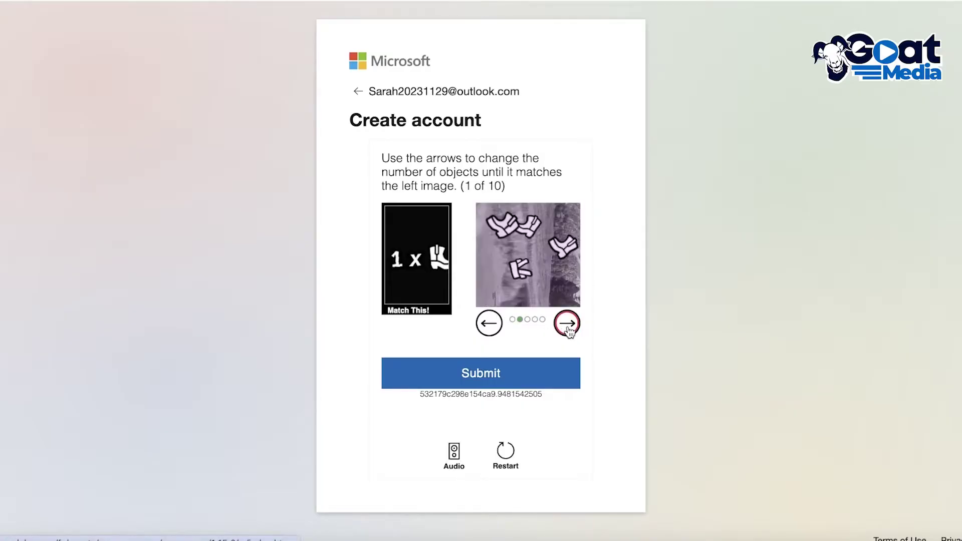
{"action": "left_click", "coordinate": [532, 373]}
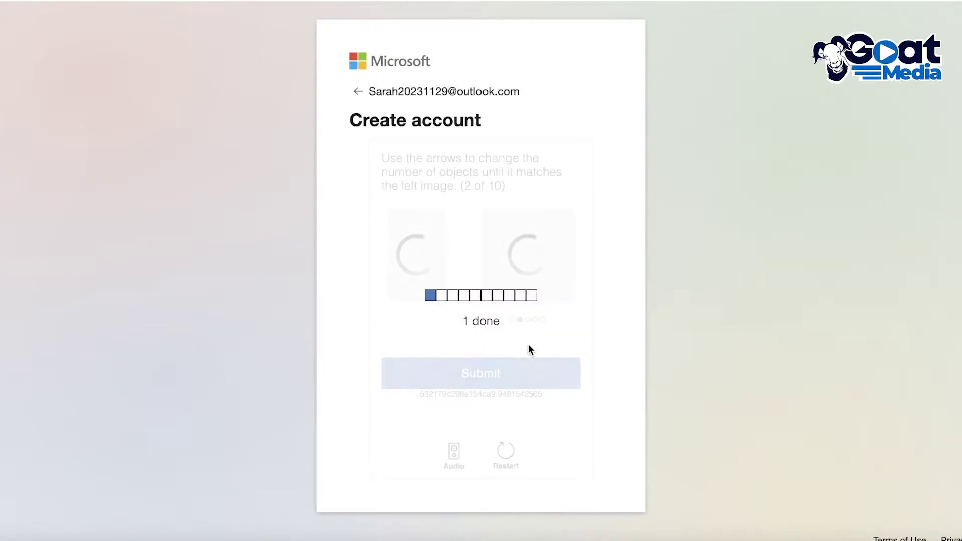
{"action": "left_click", "coordinate": [567, 326]}
{"action": "left_click", "coordinate": [567, 326]}
{"action": "left_click", "coordinate": [568, 327]}
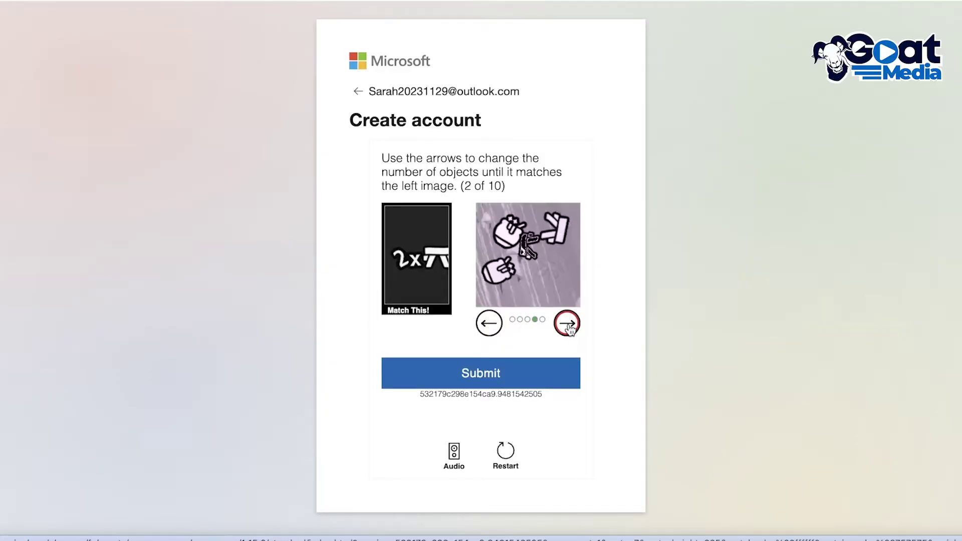
{"action": "left_click", "coordinate": [569, 328]}
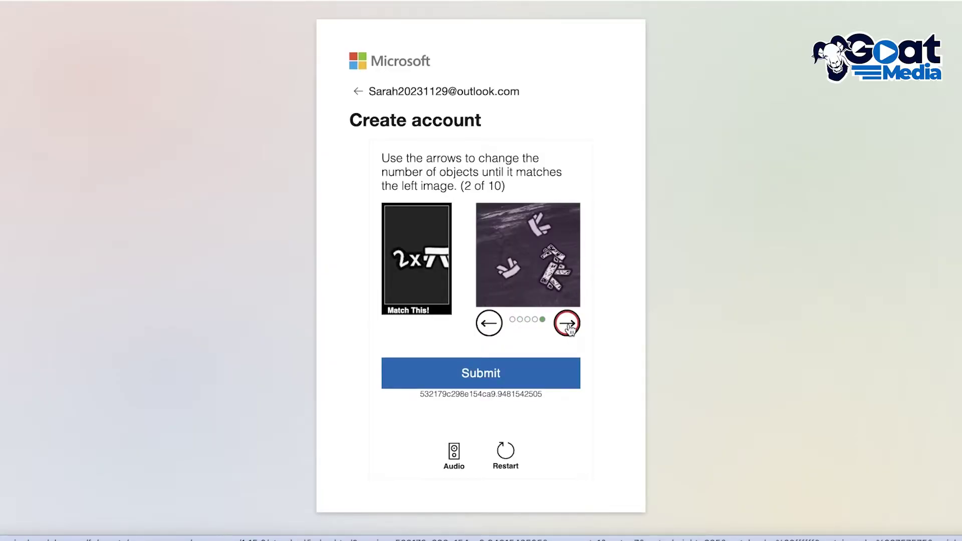
{"action": "left_click", "coordinate": [569, 328]}
{"action": "left_click", "coordinate": [494, 327]}
{"action": "left_click", "coordinate": [485, 378]}
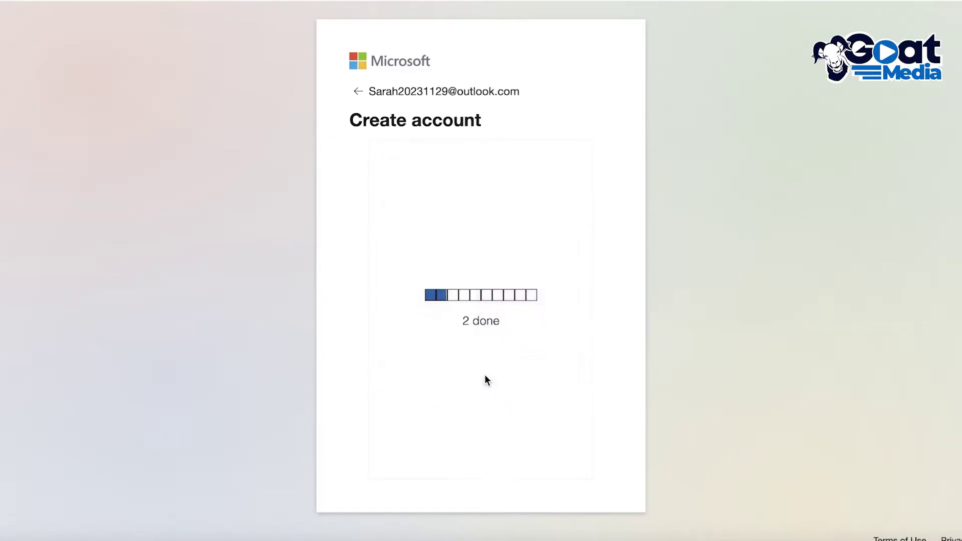
- Pick the matching images and submit answers for counting puzzles 3 through 6
{"action": "left_click", "coordinate": [566, 324]}
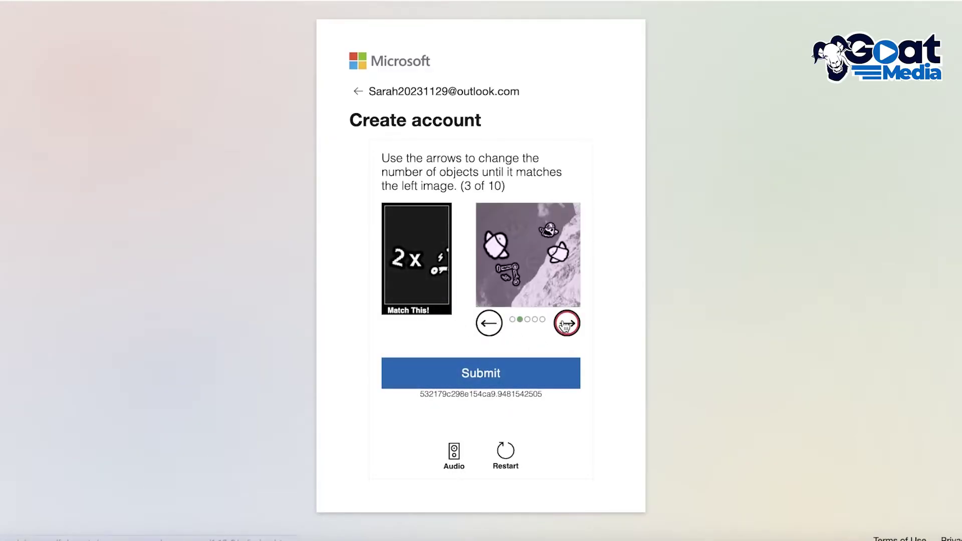
{"action": "left_click", "coordinate": [566, 324]}
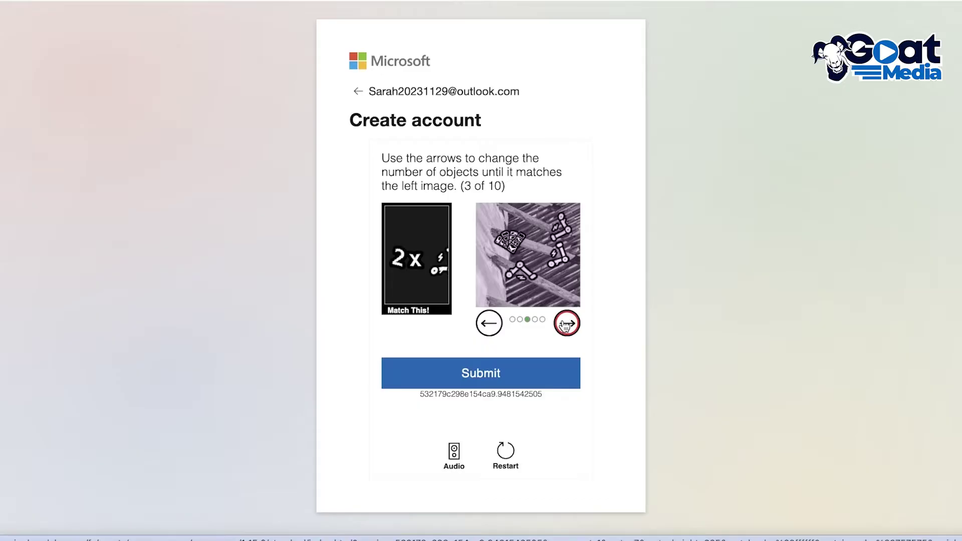
{"action": "left_click", "coordinate": [565, 325]}
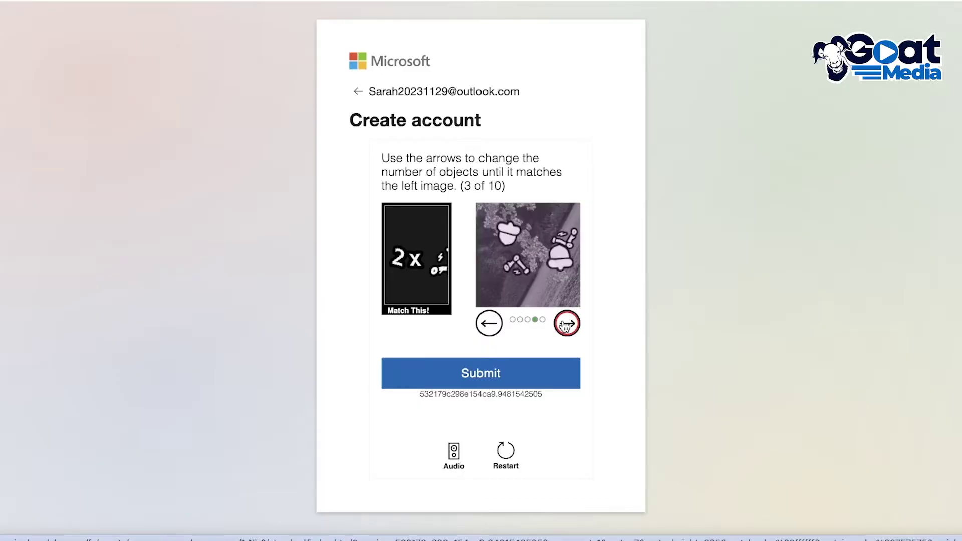
{"action": "left_click", "coordinate": [496, 373]}
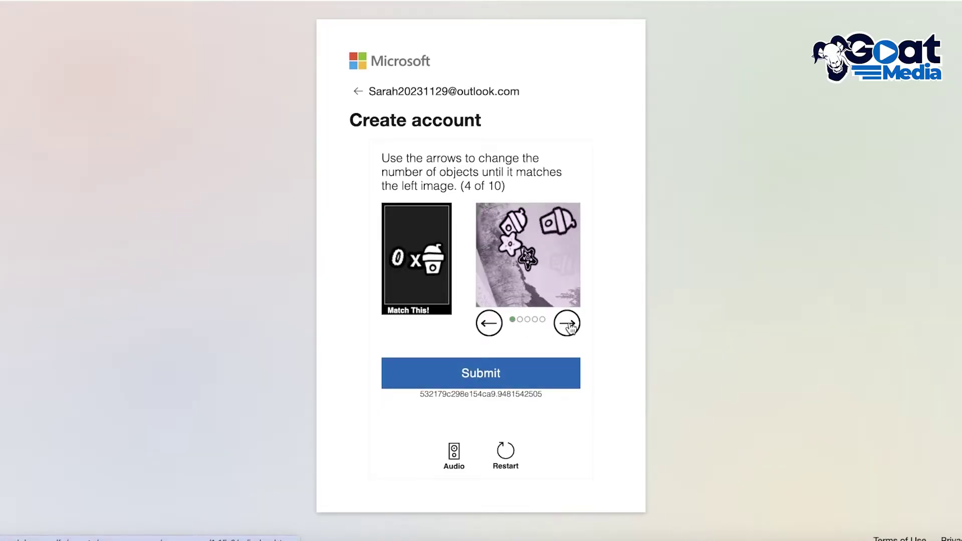
{"action": "left_click", "coordinate": [567, 325]}
{"action": "left_click", "coordinate": [513, 377]}
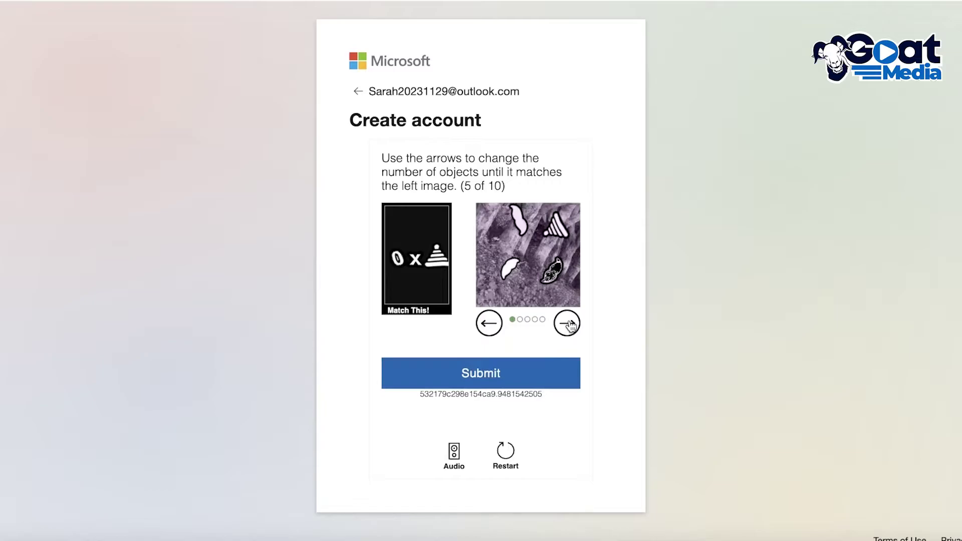
{"action": "left_click", "coordinate": [519, 371]}
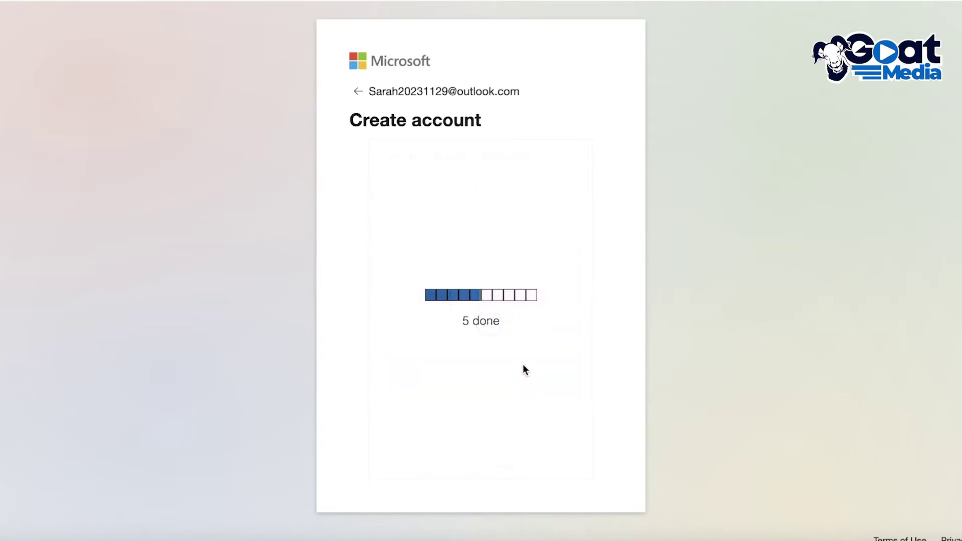
{"action": "left_click", "coordinate": [573, 333]}
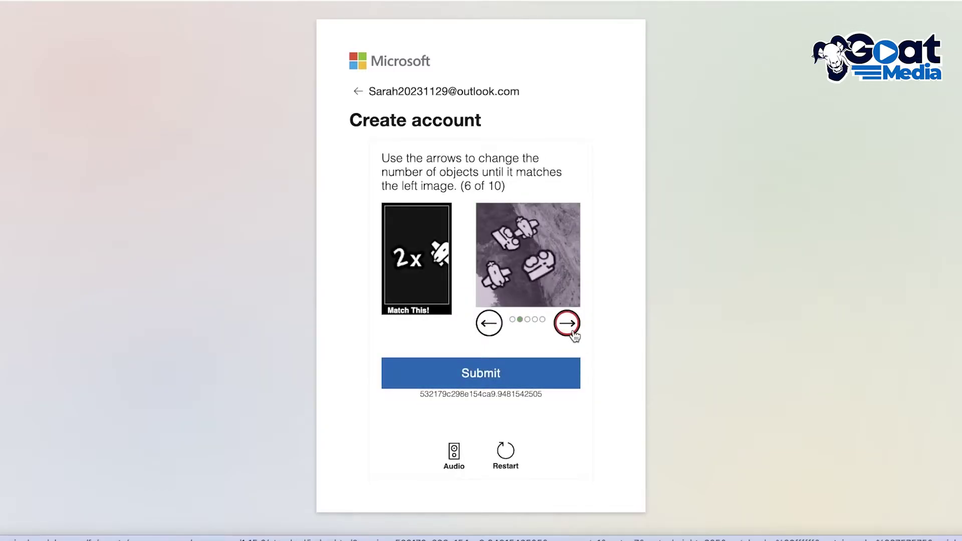
{"action": "left_click", "coordinate": [568, 324]}
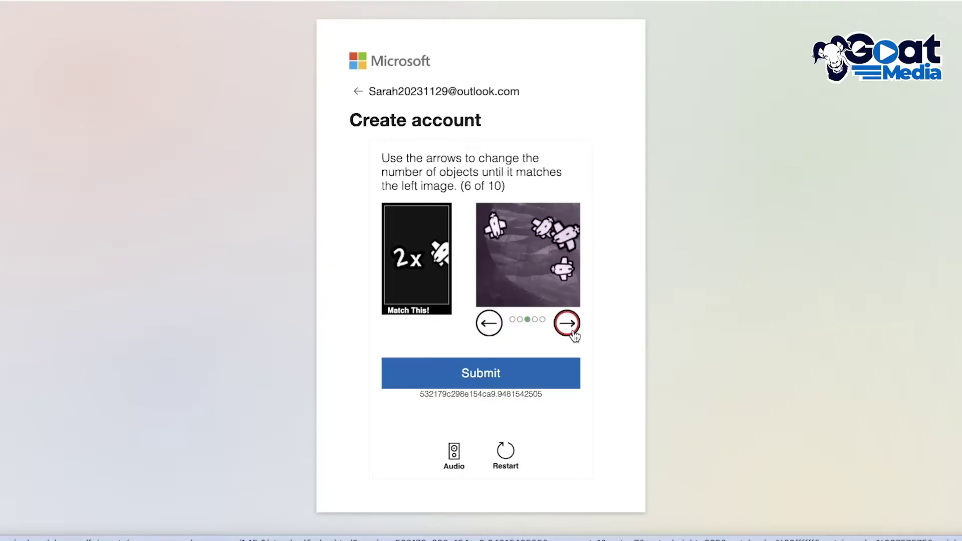
{"action": "left_click", "coordinate": [570, 330]}
{"action": "left_click", "coordinate": [528, 383]}
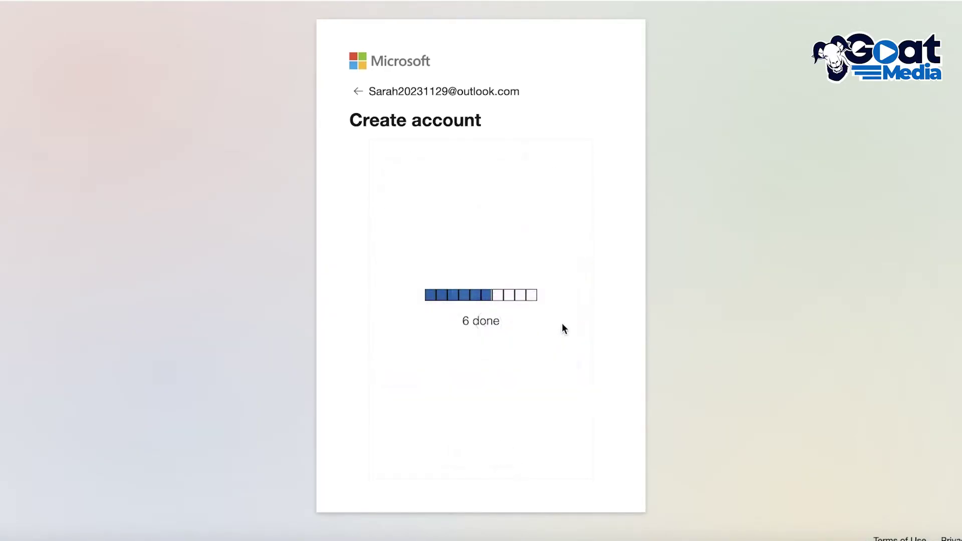
- Answer counting puzzles 7 through 10, including the four-benches image for puzzle 8
{"action": "left_click", "coordinate": [563, 335]}
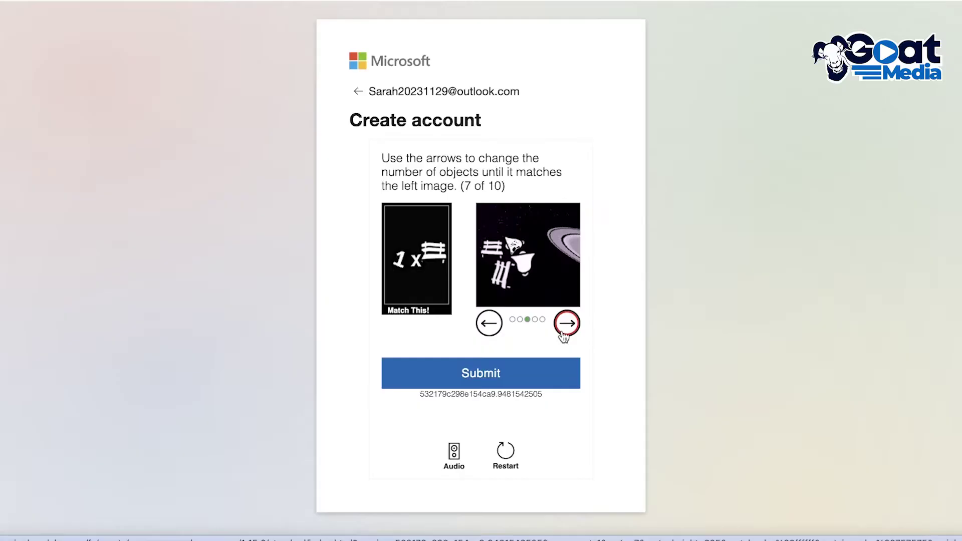
{"action": "left_click", "coordinate": [490, 324]}
{"action": "left_click", "coordinate": [489, 325]}
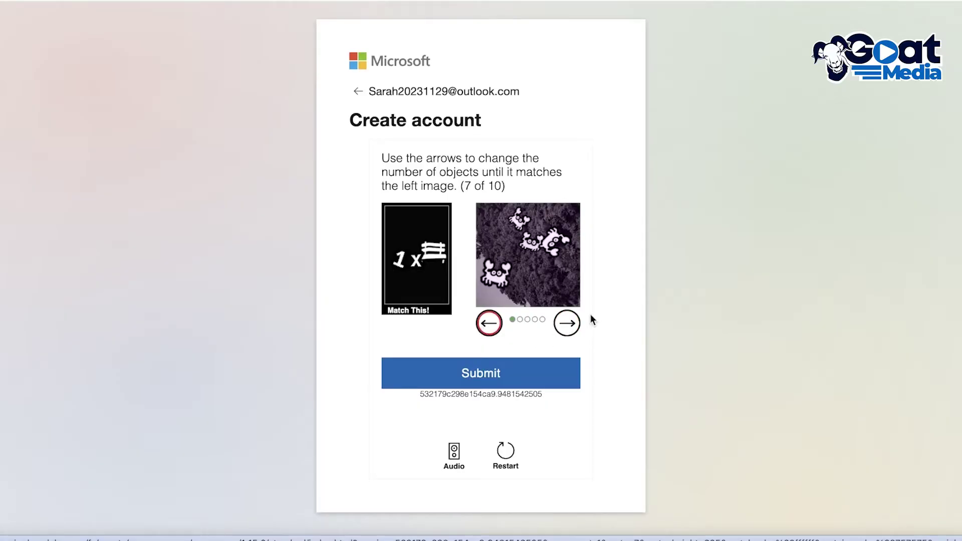
{"action": "left_click", "coordinate": [567, 323]}
{"action": "left_click", "coordinate": [500, 374]}
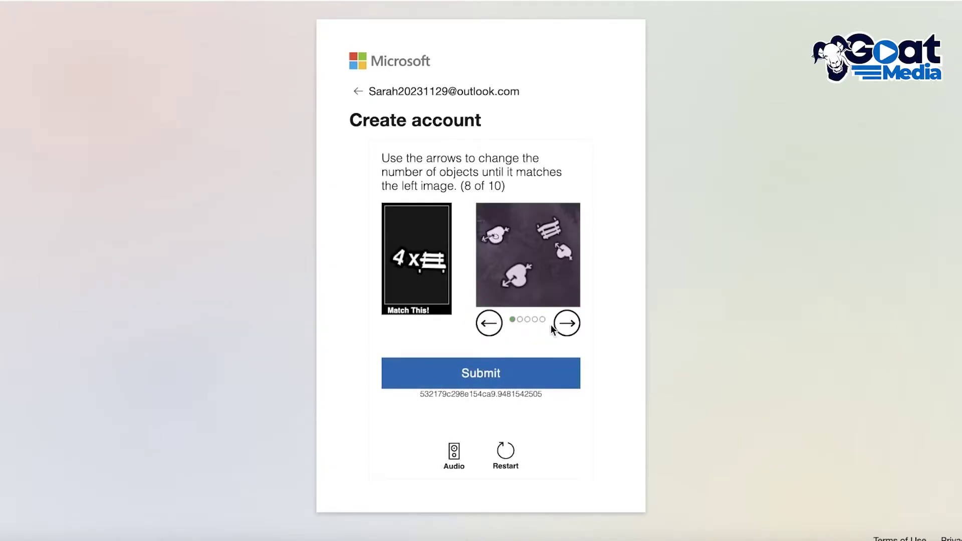
{"action": "left_click", "coordinate": [566, 326]}
{"action": "left_click", "coordinate": [566, 325]}
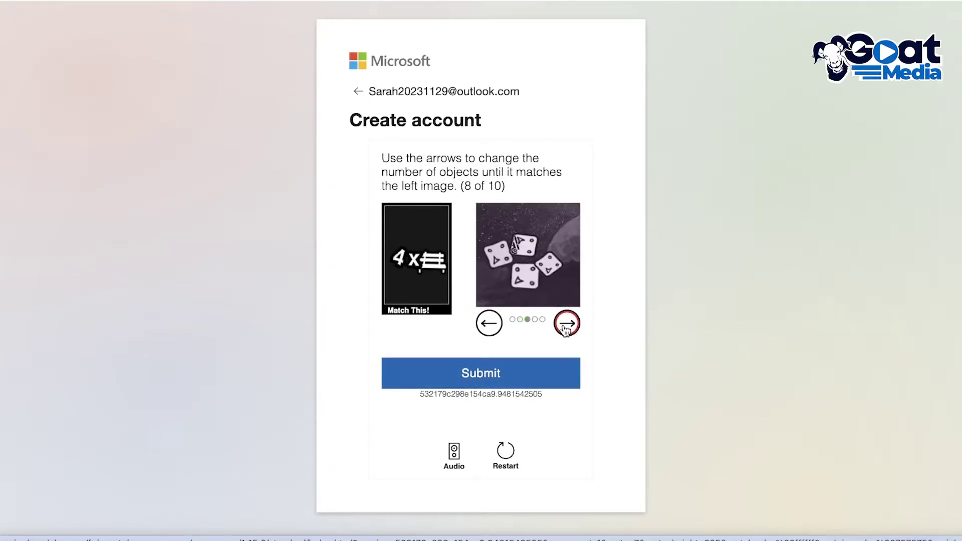
{"action": "left_click", "coordinate": [566, 325]}
{"action": "left_click", "coordinate": [566, 325]}
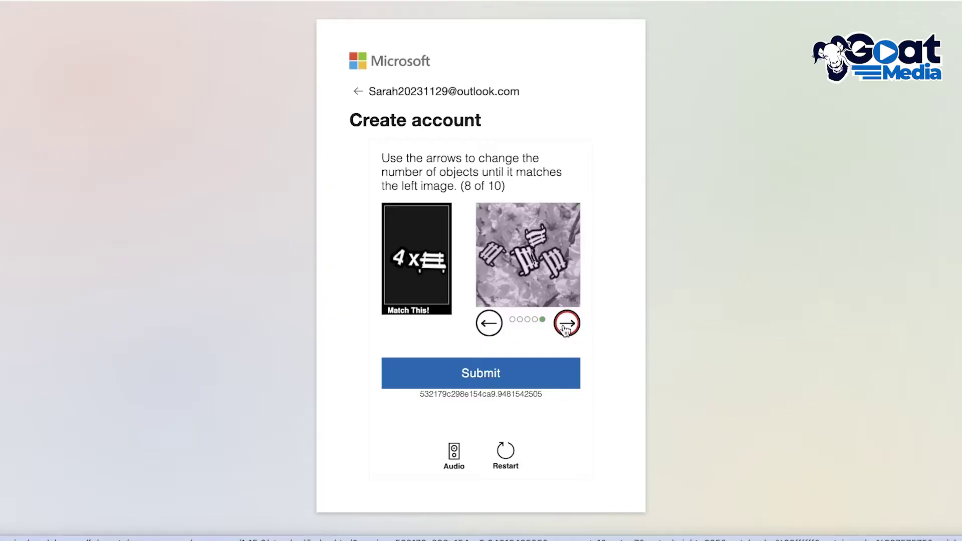
{"action": "left_click", "coordinate": [545, 374]}
{"action": "left_click", "coordinate": [566, 325]}
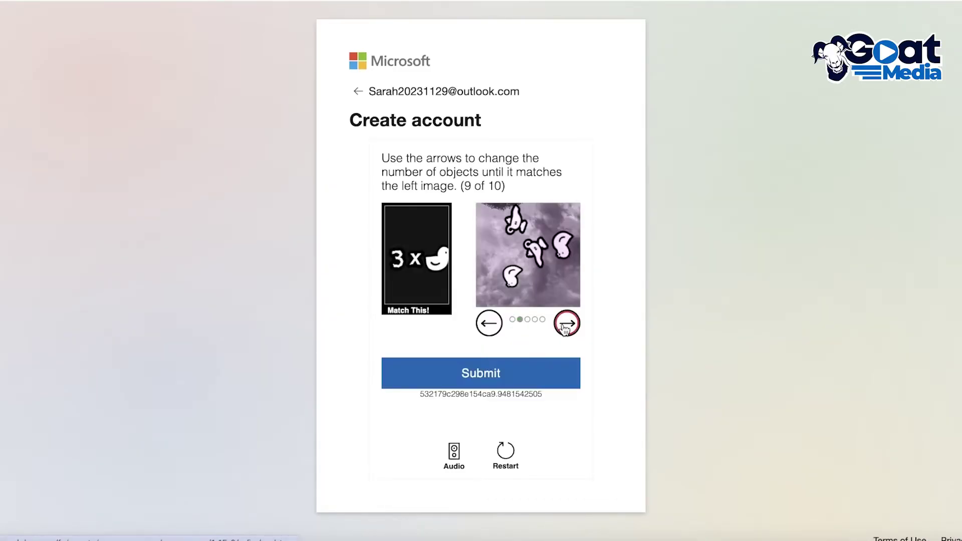
{"action": "left_click", "coordinate": [474, 377]}
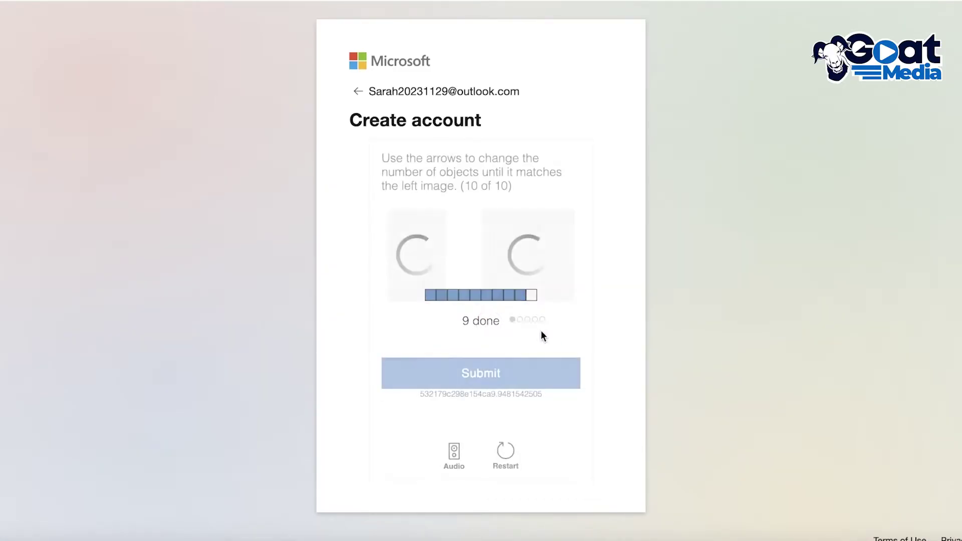
{"action": "left_click", "coordinate": [501, 376]}
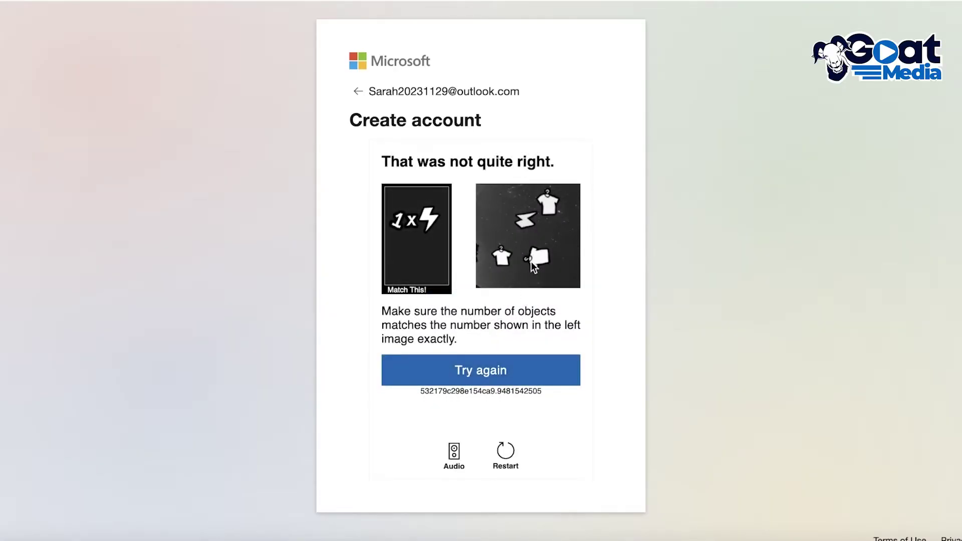
- Retry the verification and submit the correct answer to pass it
{"action": "left_click", "coordinate": [480, 377]}
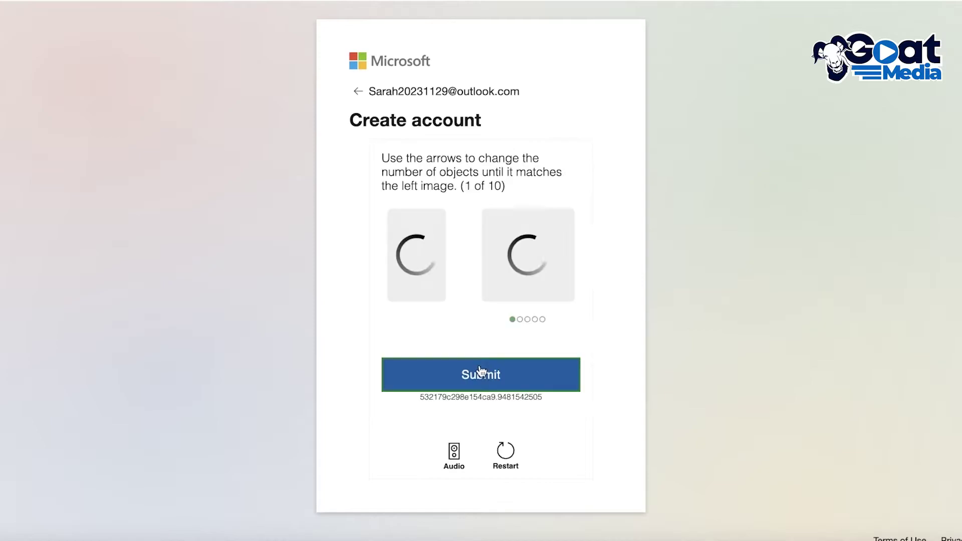
{"action": "left_click", "coordinate": [507, 371]}
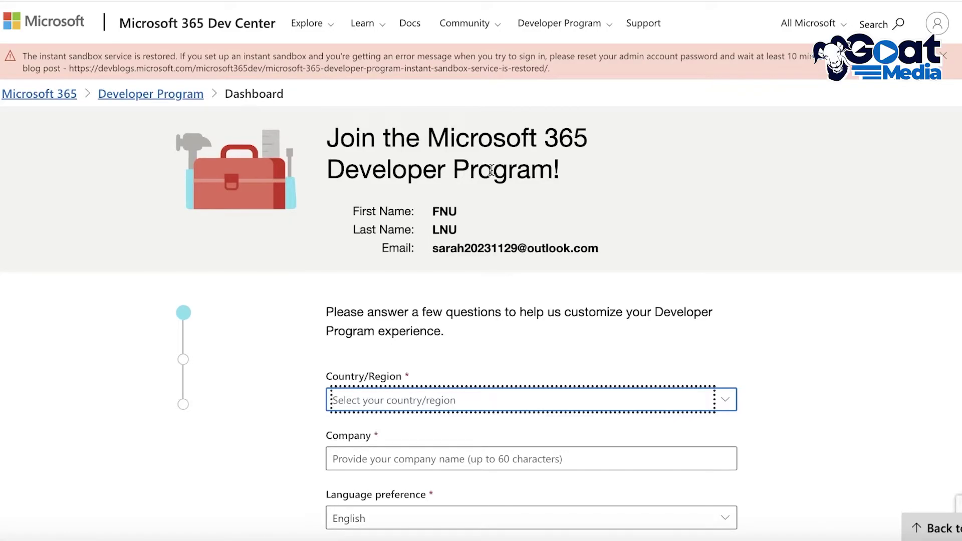
- Set Country/Region to Pakistan on the Developer Program form
{"action": "scroll", "coordinate": [495, 173], "scroll_direction": "down", "scroll_amount": 7}
{"action": "scroll", "coordinate": [515, 193], "scroll_direction": "up", "scroll_amount": 3}
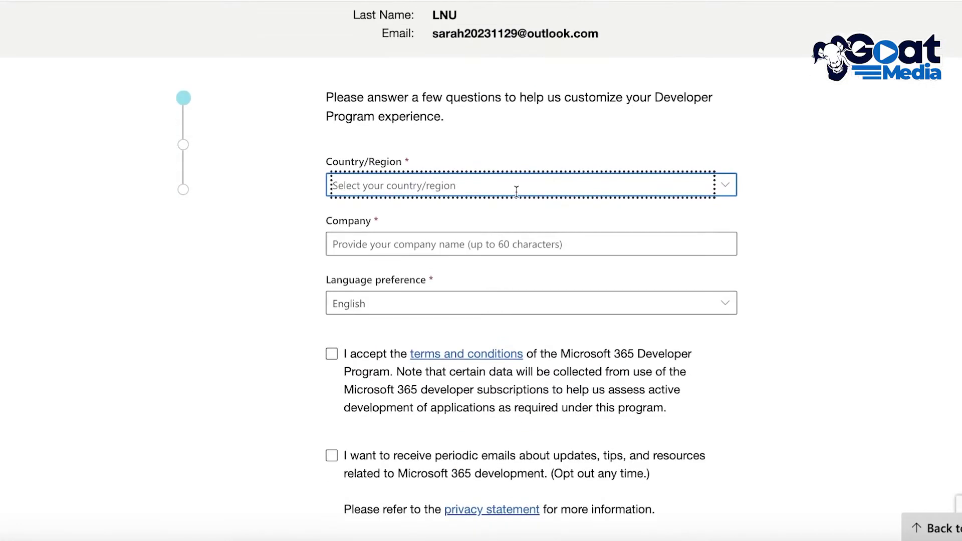
{"action": "scroll", "coordinate": [515, 191], "scroll_direction": "up", "scroll_amount": 1}
{"action": "left_click", "coordinate": [496, 214]}
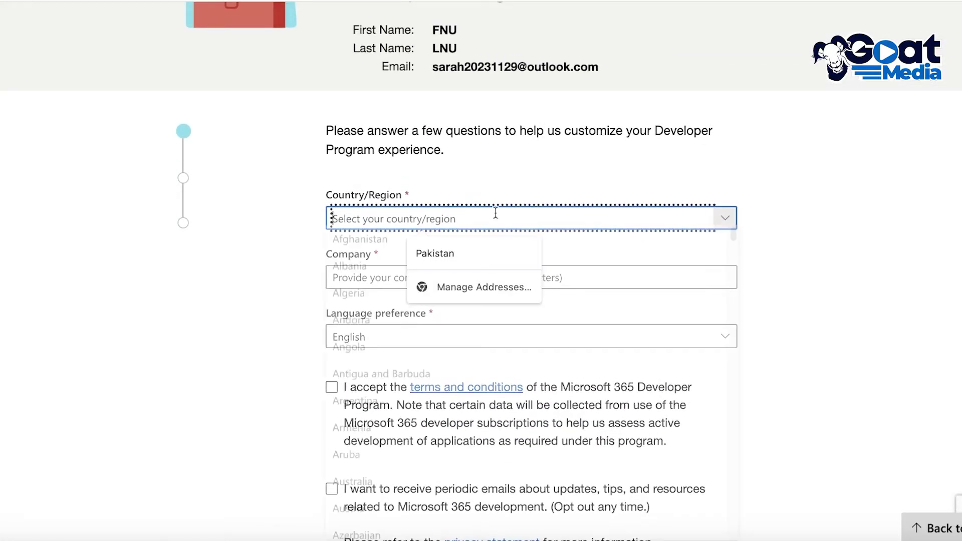
{"action": "left_click", "coordinate": [449, 258]}
{"action": "left_click", "coordinate": [803, 238]}
- Fill in the company name in the Company field
{"action": "left_click", "coordinate": [550, 281]}
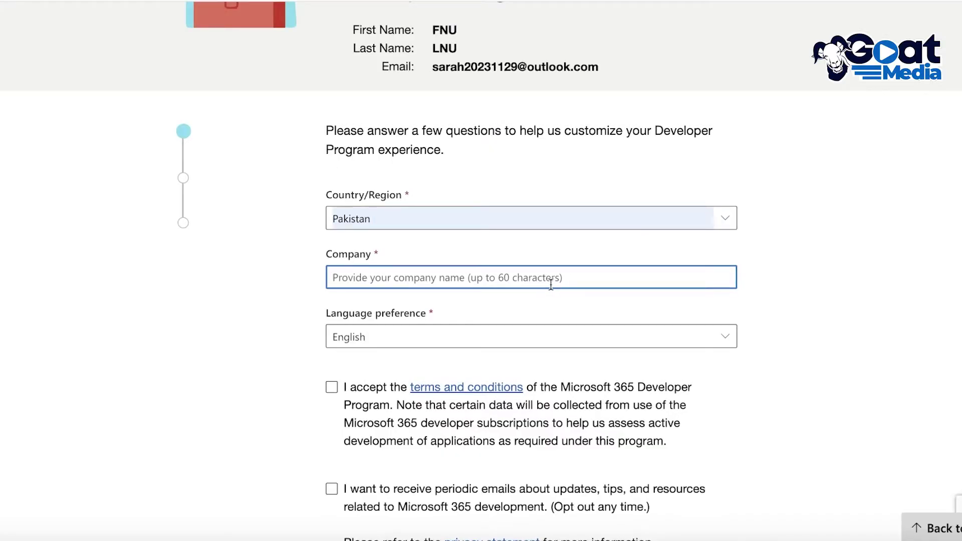
{"action": "type", "text": "c"}
{"action": "key", "text": "BackSpace"}
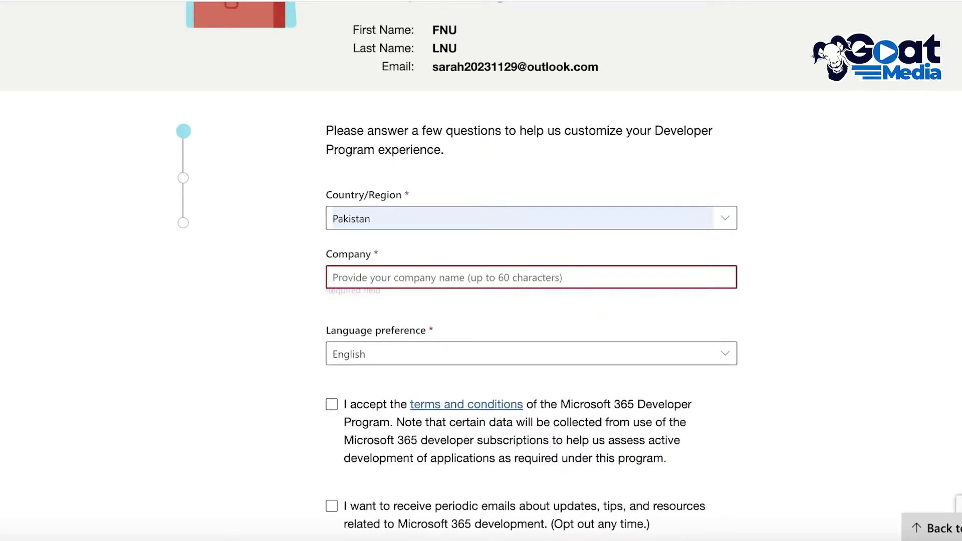
{"action": "type", "text": "SarahCo"}
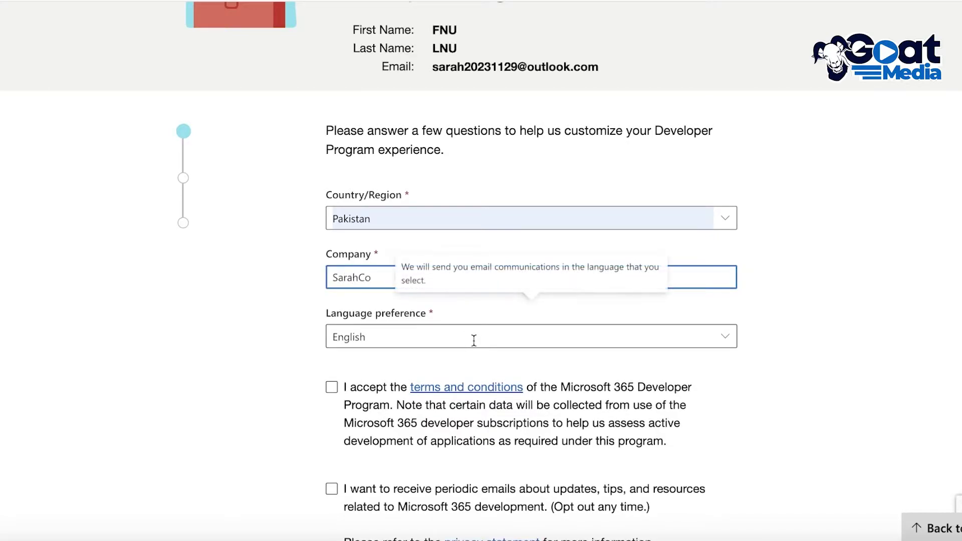
{"action": "left_click", "coordinate": [278, 380]}
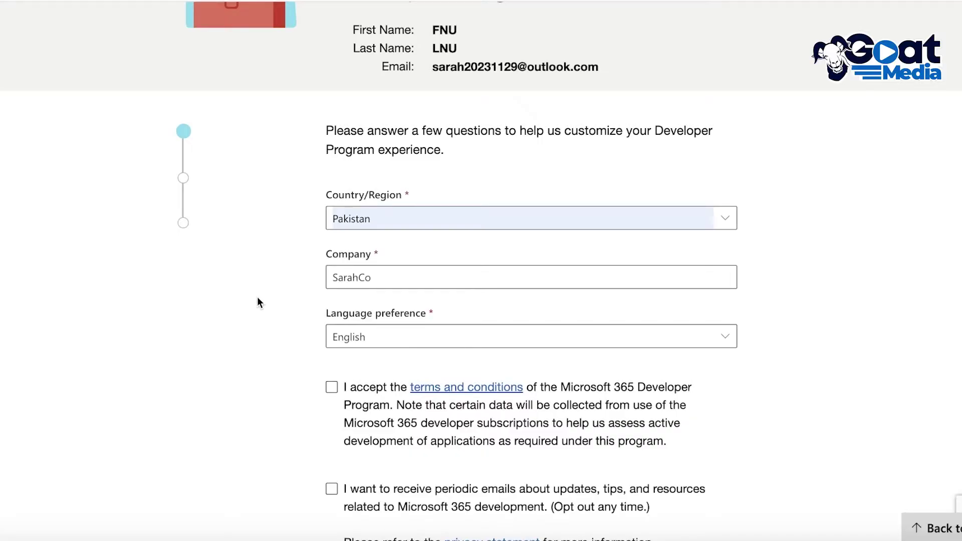
- Accept the Developer Program terms and conditions and continue to the next step
{"action": "scroll", "coordinate": [333, 235], "scroll_direction": "down", "scroll_amount": 1}
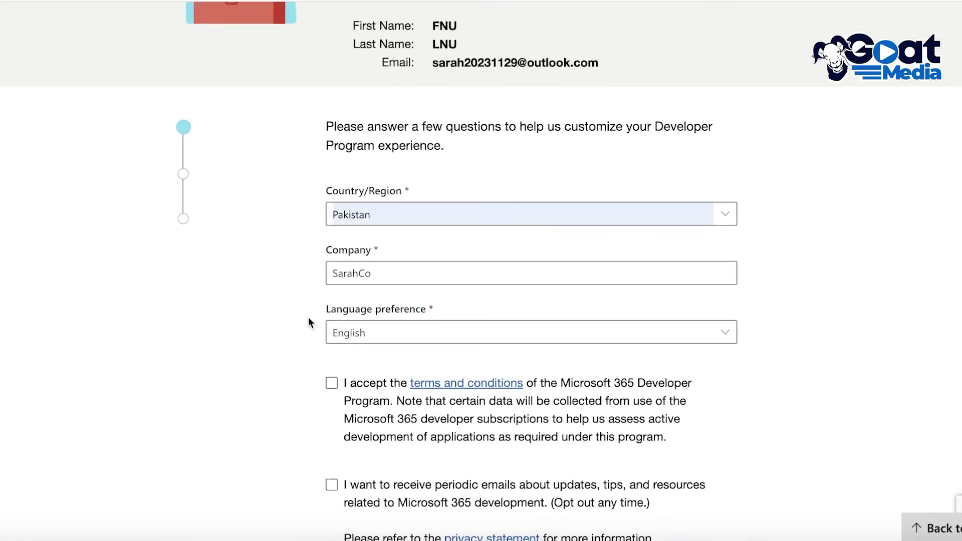
{"action": "left_click", "coordinate": [337, 383]}
{"action": "scroll", "coordinate": [678, 363], "scroll_direction": "down", "scroll_amount": 6}
{"action": "scroll", "coordinate": [704, 339], "scroll_direction": "up", "scroll_amount": 6}
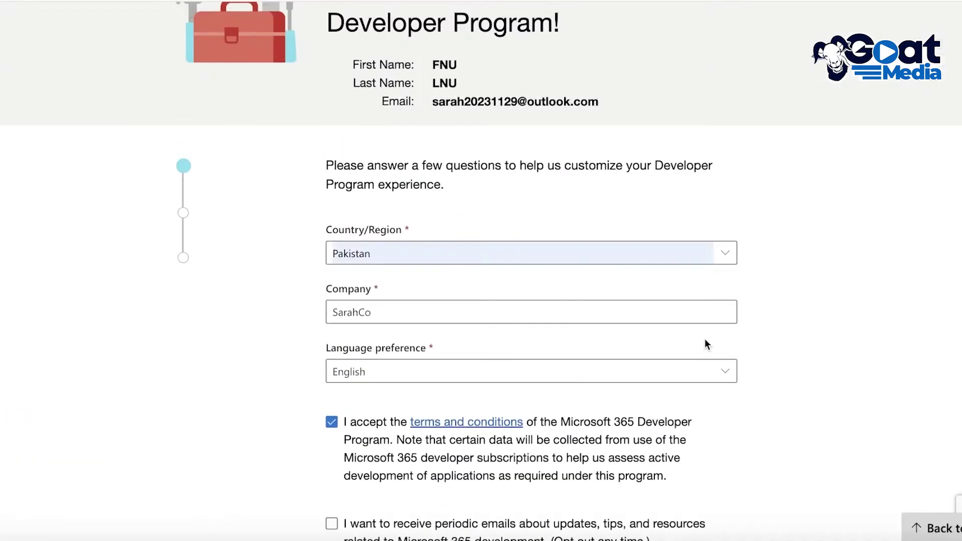
{"action": "scroll", "coordinate": [682, 352], "scroll_direction": "down", "scroll_amount": 1}
{"action": "scroll", "coordinate": [683, 352], "scroll_direction": "down", "scroll_amount": 3}
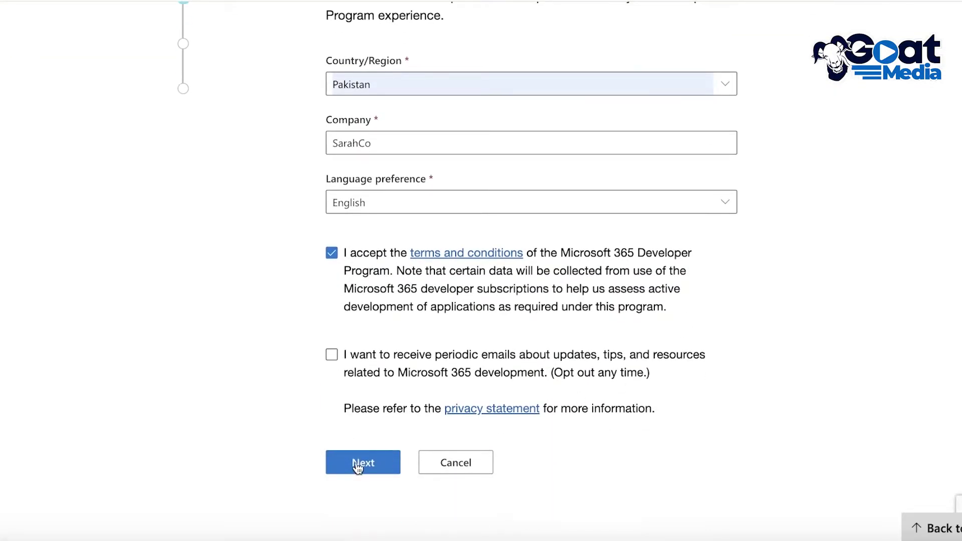
{"action": "left_click", "coordinate": [359, 461]}
- Choose Personal projects as the developer focus and continue
{"action": "scroll", "coordinate": [407, 423], "scroll_direction": "down", "scroll_amount": 2}
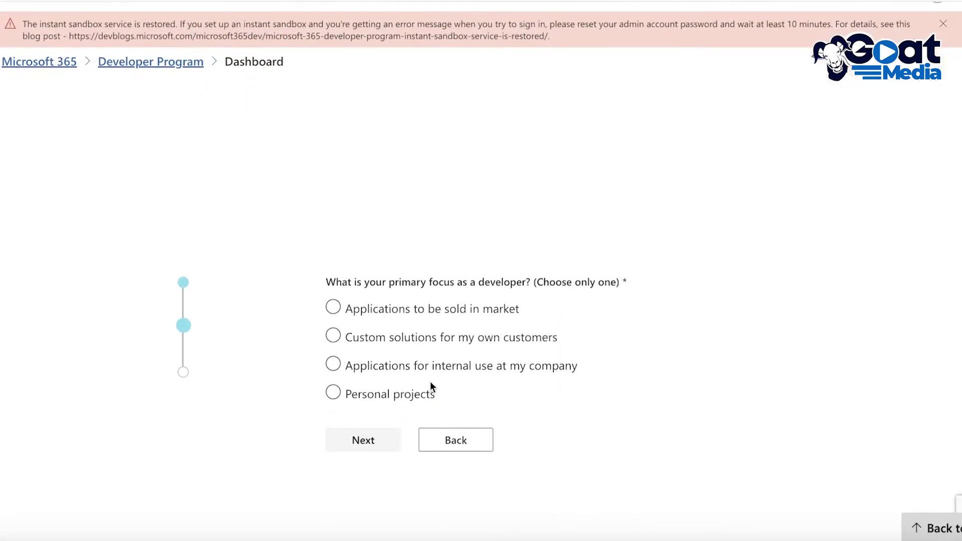
{"action": "left_click", "coordinate": [382, 404]}
{"action": "scroll", "coordinate": [383, 398], "scroll_direction": "down", "scroll_amount": 1}
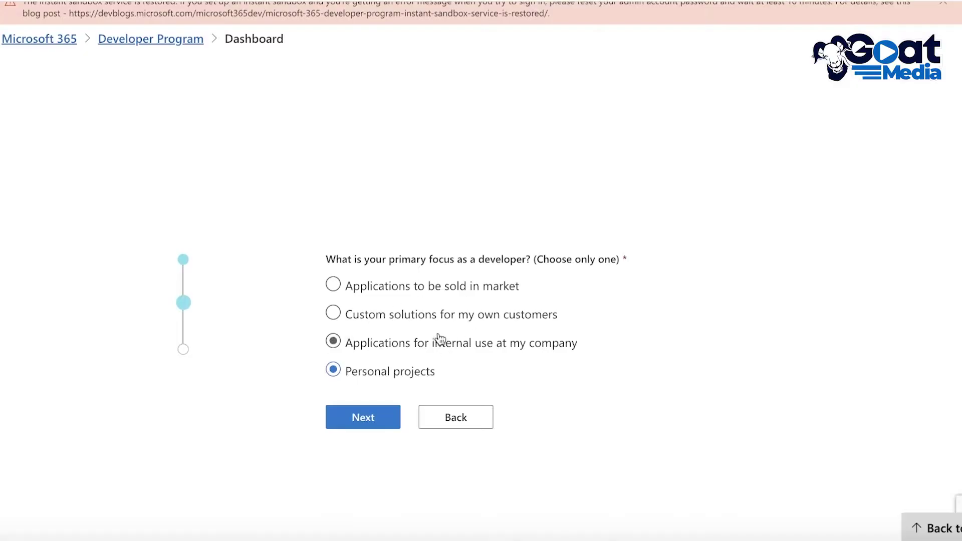
{"action": "left_click", "coordinate": [362, 414]}
- Select Outlook as the only area of interest and save the profile
{"action": "scroll", "coordinate": [361, 415], "scroll_direction": "down", "scroll_amount": 4}
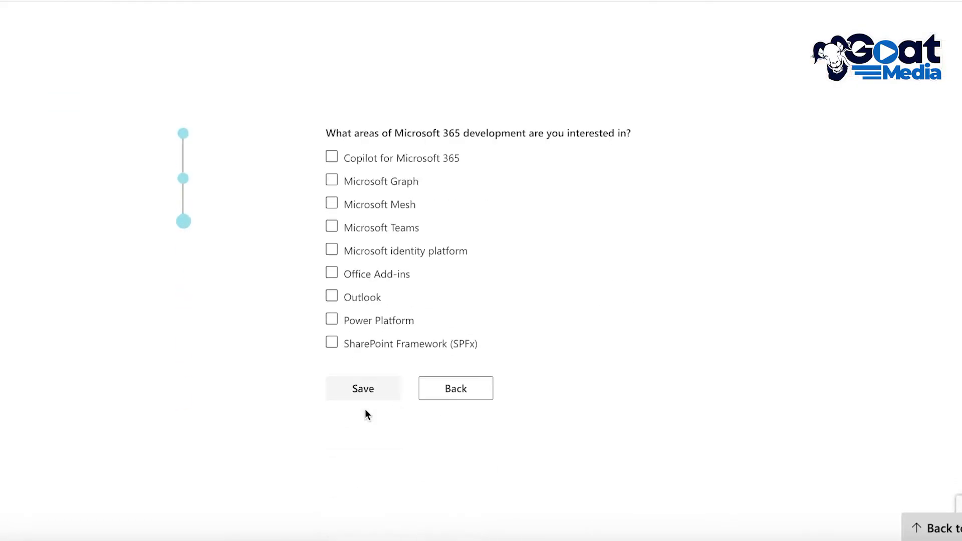
{"action": "left_click", "coordinate": [391, 319]}
{"action": "left_click", "coordinate": [391, 320]}
{"action": "left_click", "coordinate": [371, 298]}
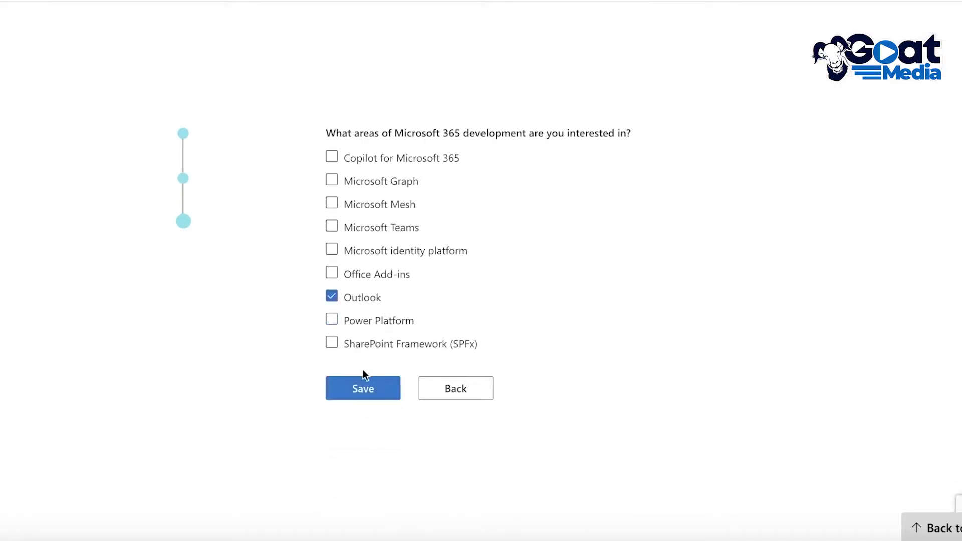
{"action": "left_click", "coordinate": [362, 386]}
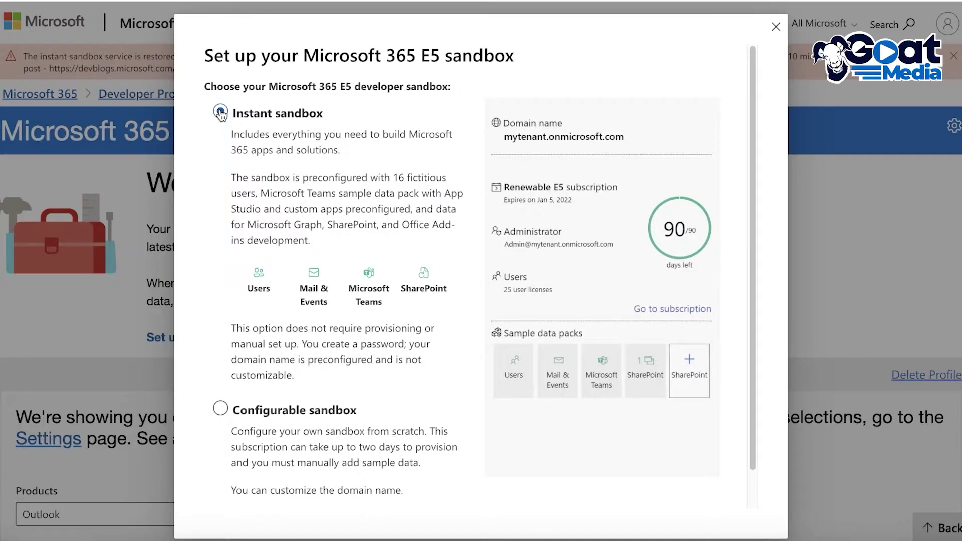
- Keep Instant sandbox selected and continue to the admin form's data-center region list
{"action": "left_click", "coordinate": [220, 113]}
{"action": "scroll", "coordinate": [357, 157], "scroll_direction": "down", "scroll_amount": 1}
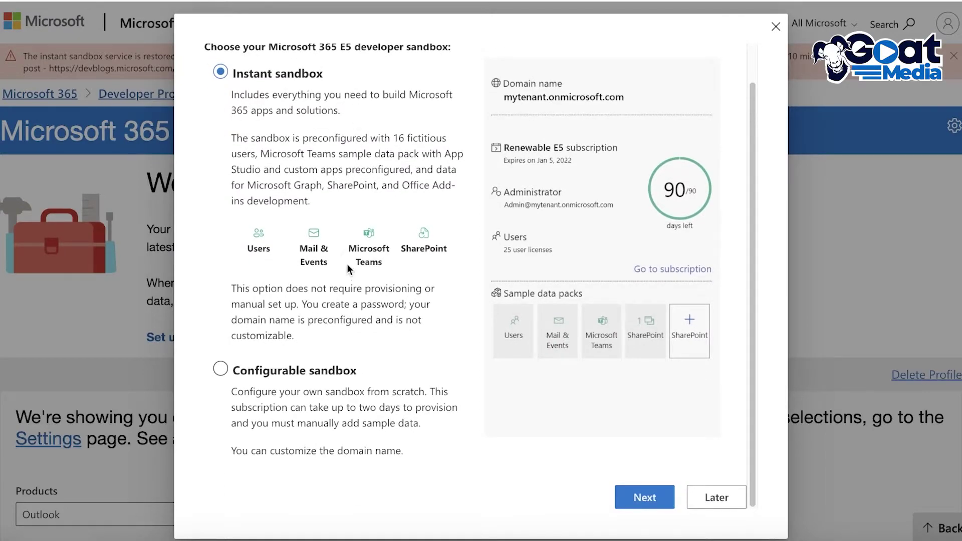
{"action": "left_click", "coordinate": [645, 498]}
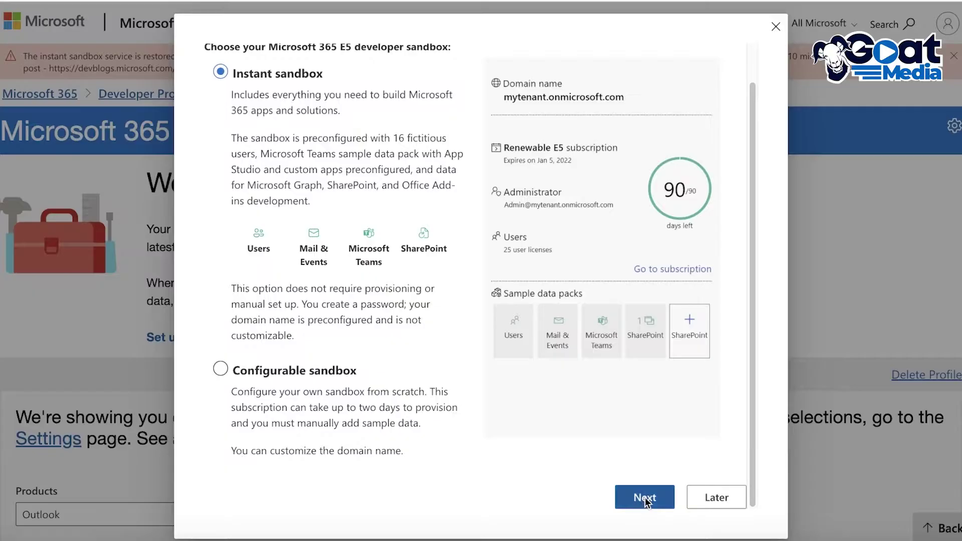
{"action": "left_click", "coordinate": [436, 93]}
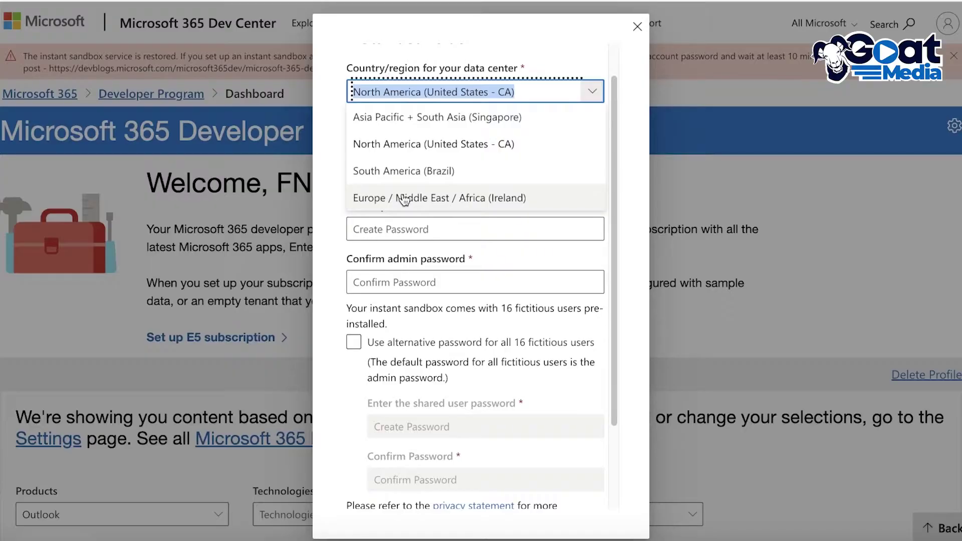
- Choose the Europe / Middle East / Africa (Ireland) data center and enter the admin username
{"action": "left_click", "coordinate": [404, 198]}
{"action": "left_click", "coordinate": [458, 167]}
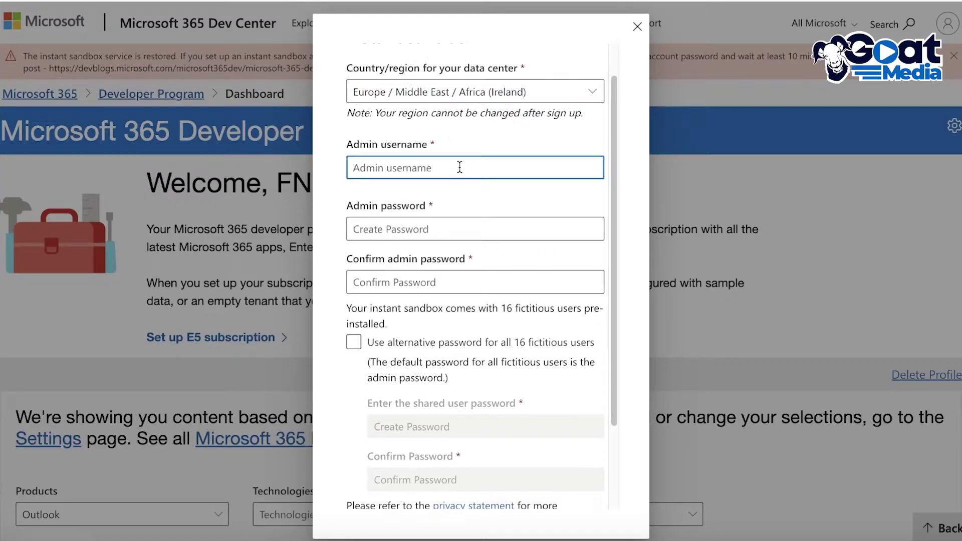
{"action": "type", "text": "Sarah"}
- Enter the admin password and its confirmation
{"action": "left_click", "coordinate": [452, 230]}
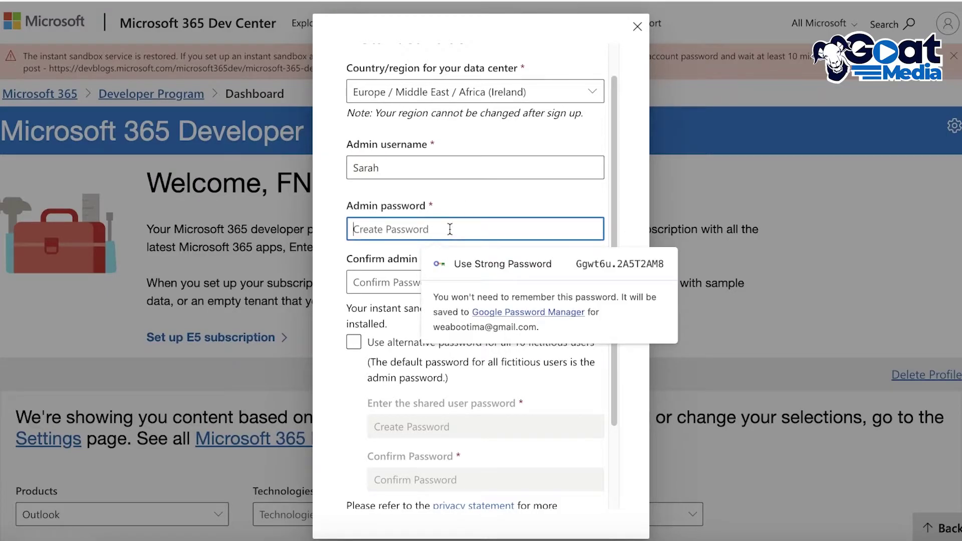
{"action": "type", "text": "••••••"}
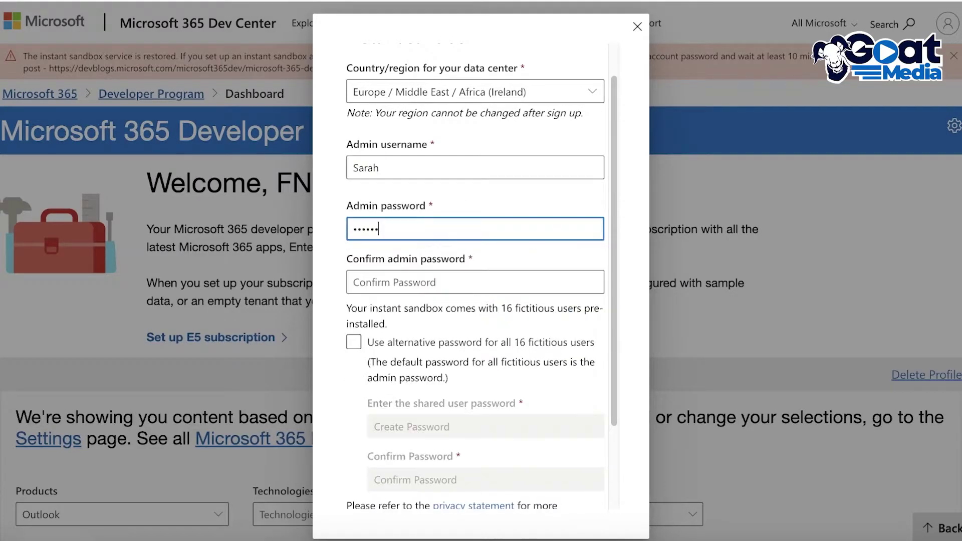
{"action": "type", "text": "•••••••"}
{"action": "left_click", "coordinate": [375, 282]}
{"action": "type", "text": "•••••"}
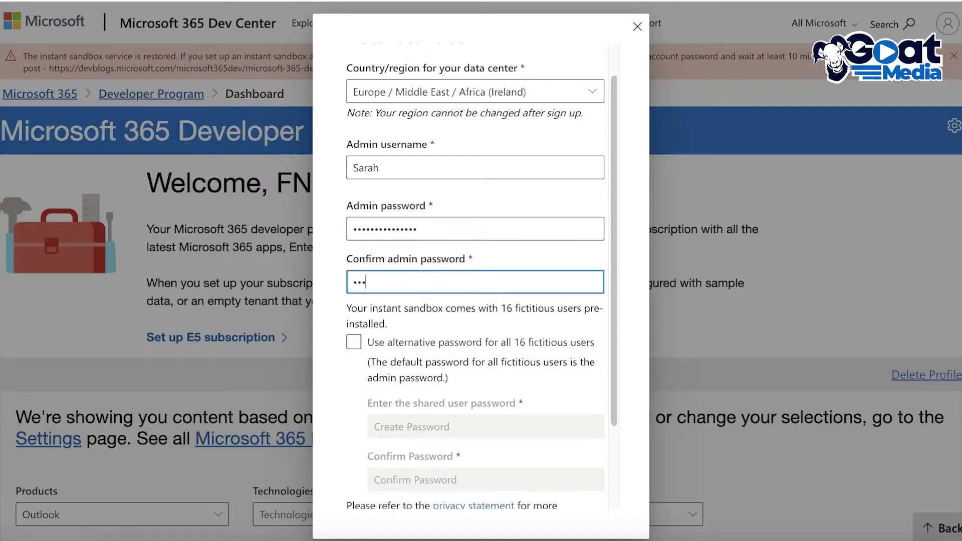
{"action": "type", "text": "••••"}
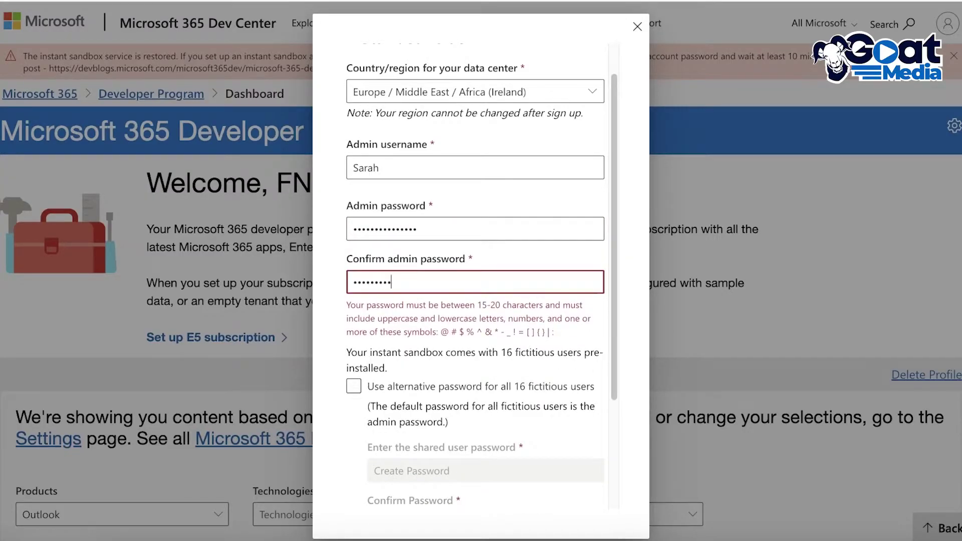
{"action": "type", "text": "•••••"}
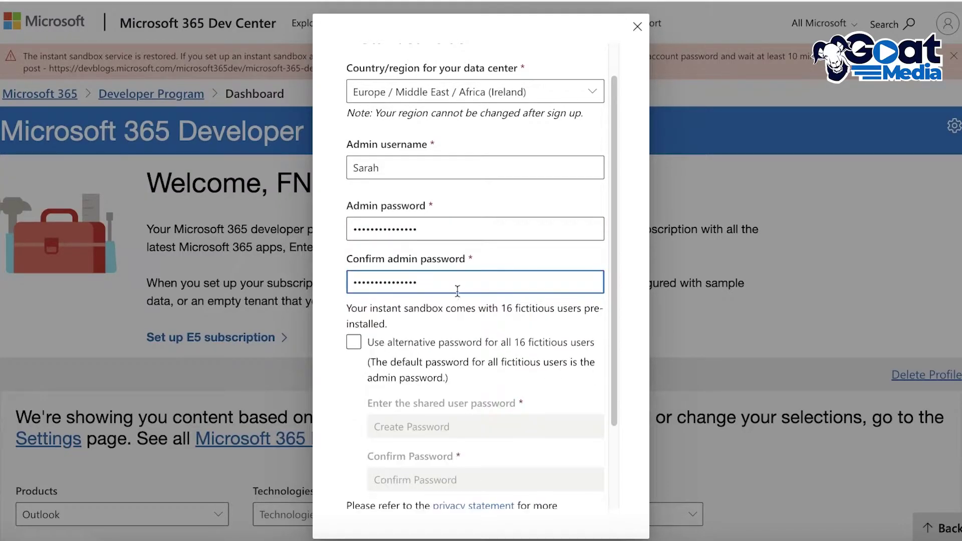
{"action": "scroll", "coordinate": [444, 284], "scroll_direction": "down", "scroll_amount": 2}
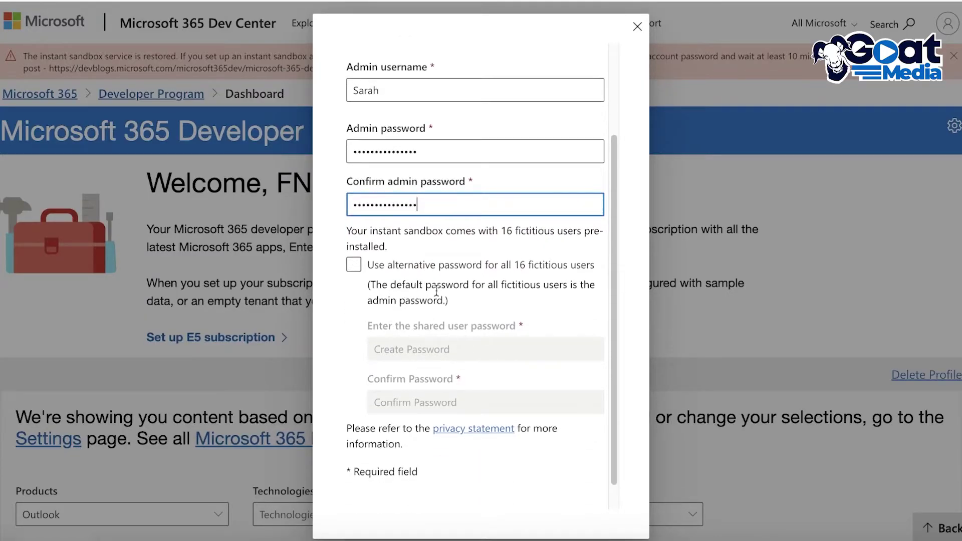
{"action": "scroll", "coordinate": [468, 377], "scroll_direction": "down", "scroll_amount": 1}
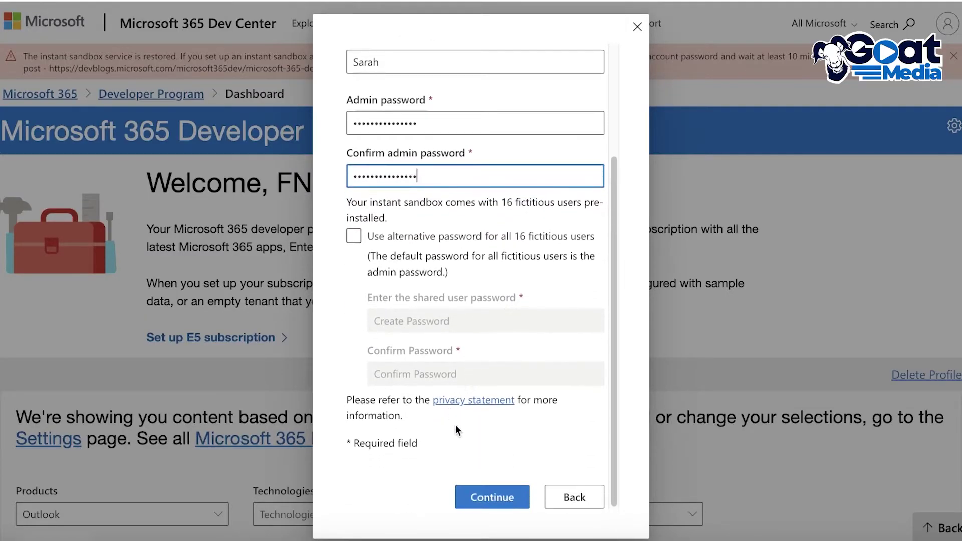
- Submit the admin details, save the password in Chrome, and request an SMS code for the admin's phone number
{"action": "left_click", "coordinate": [489, 497]}
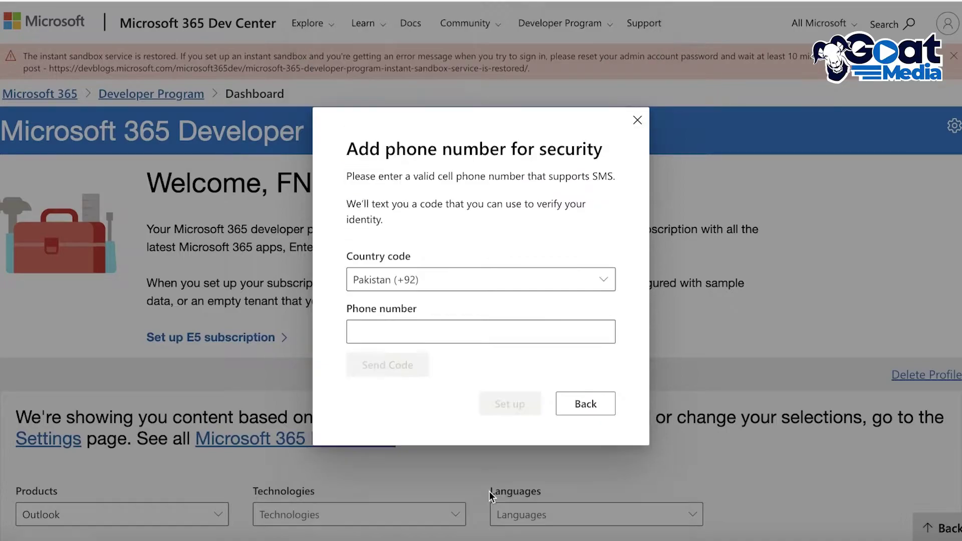
{"action": "left_click", "coordinate": [472, 325]}
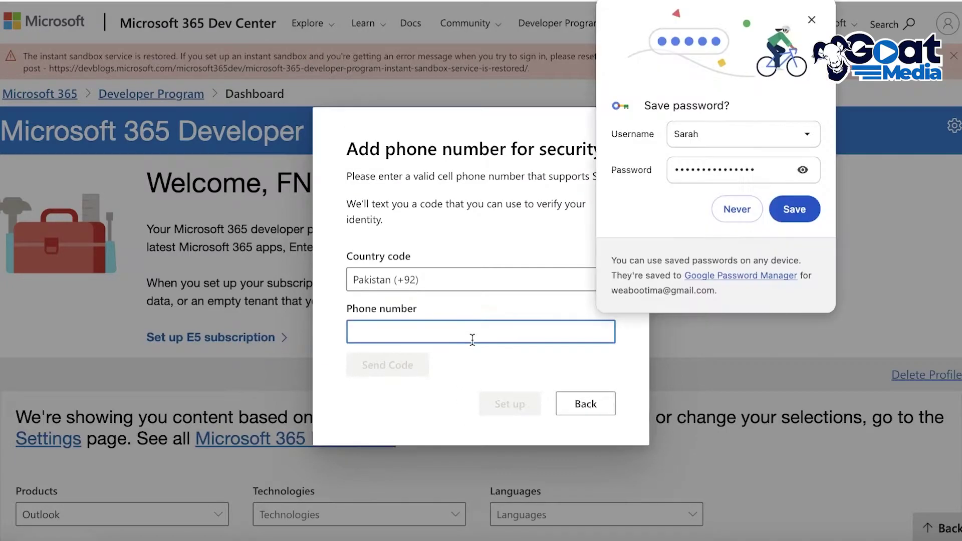
{"action": "left_click", "coordinate": [795, 209]}
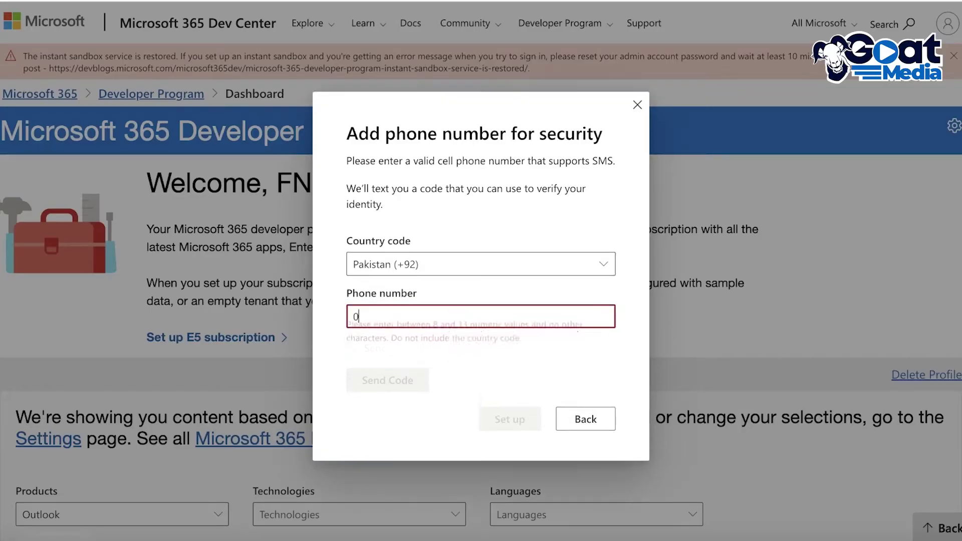
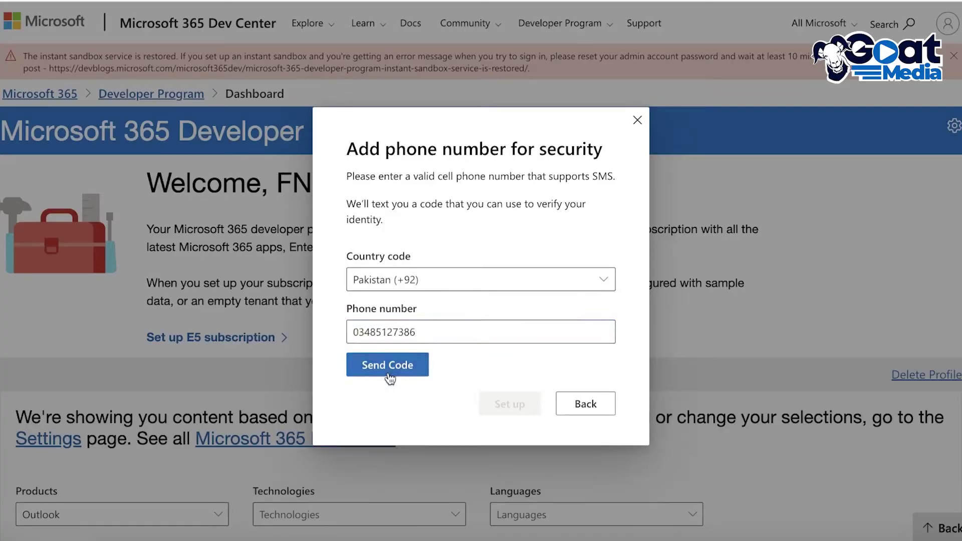
{"action": "left_click", "coordinate": [389, 376]}
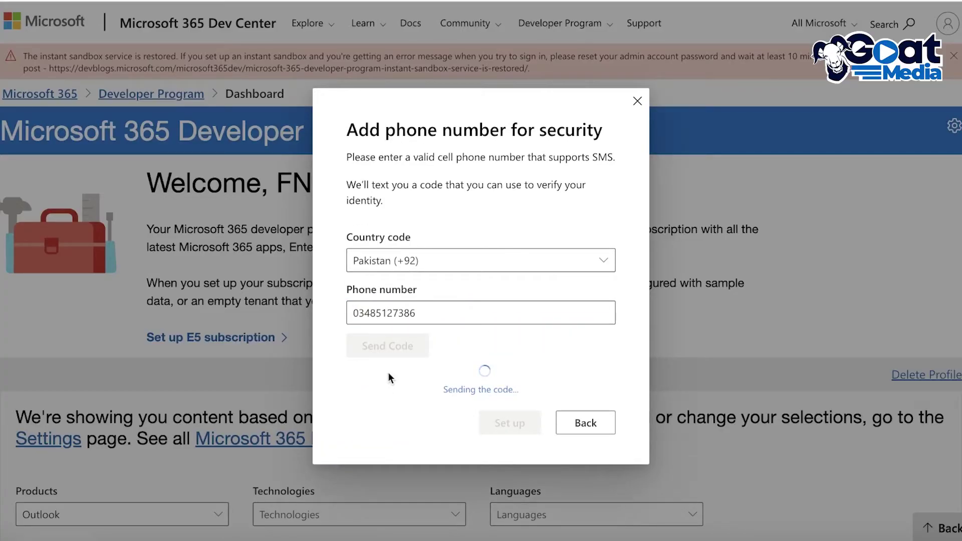
{"action": "scroll", "coordinate": [481, 281], "scroll_direction": "down", "scroll_amount": 4}
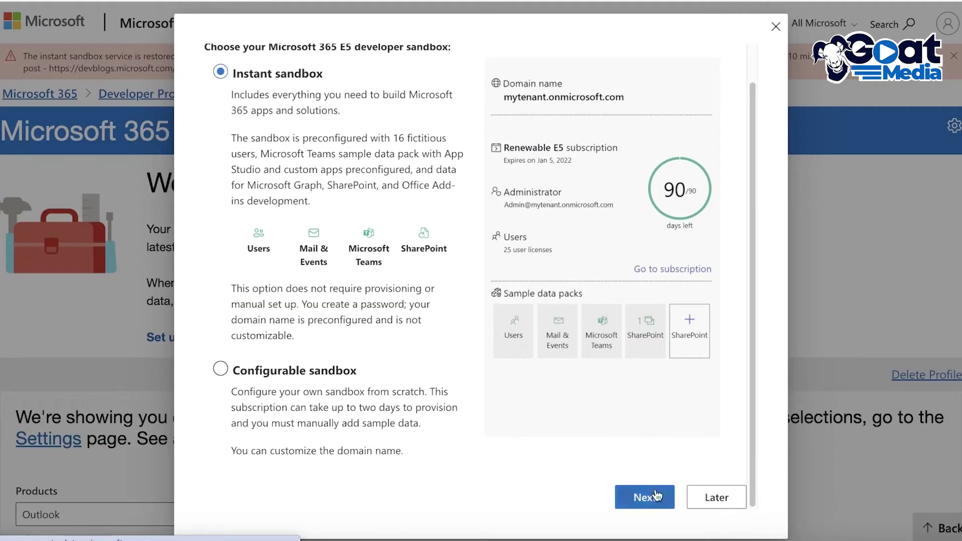
- Skip past the sandbox choice, close the E5 setup form, and sign out from the profile menu
{"action": "left_click", "coordinate": [643, 497]}
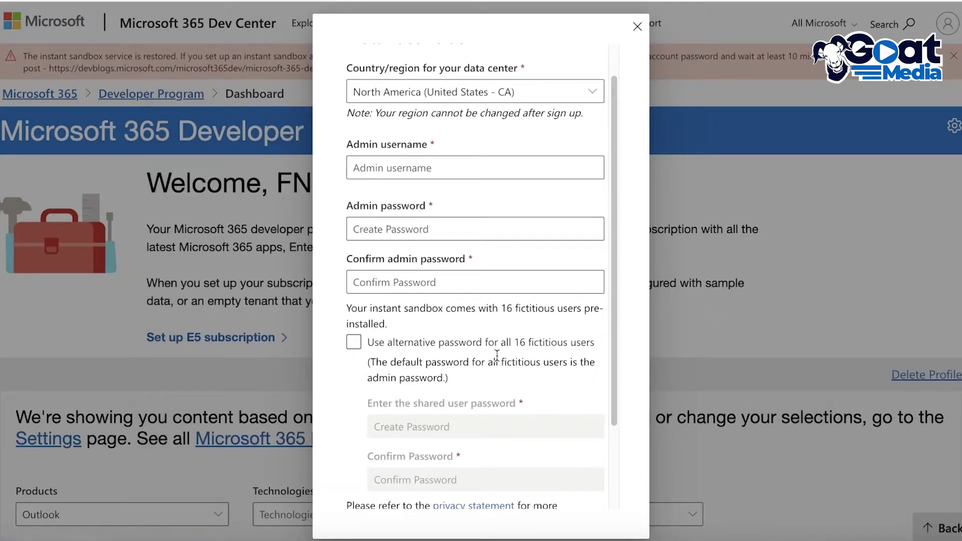
{"action": "scroll", "coordinate": [491, 354], "scroll_direction": "down", "scroll_amount": 2}
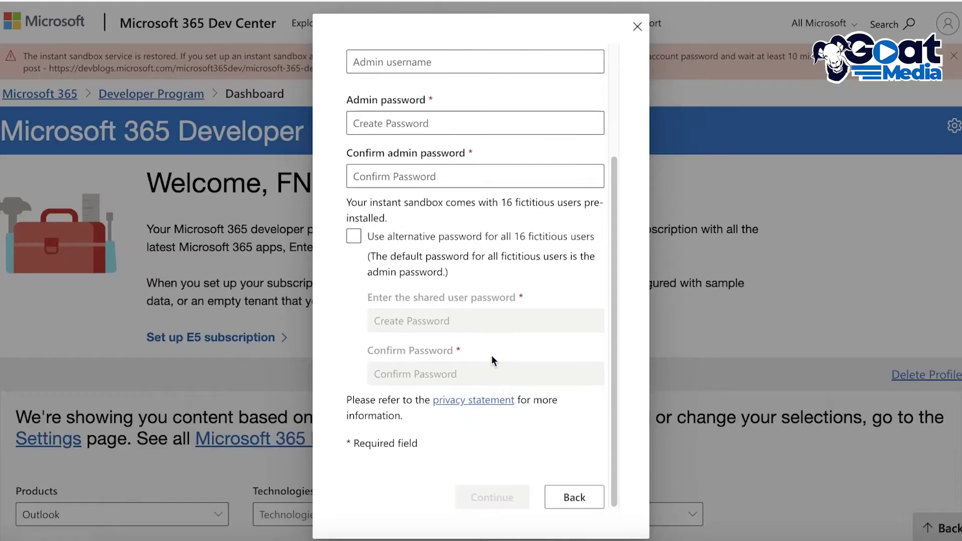
{"action": "left_click", "coordinate": [637, 26]}
{"action": "left_click", "coordinate": [926, 26]}
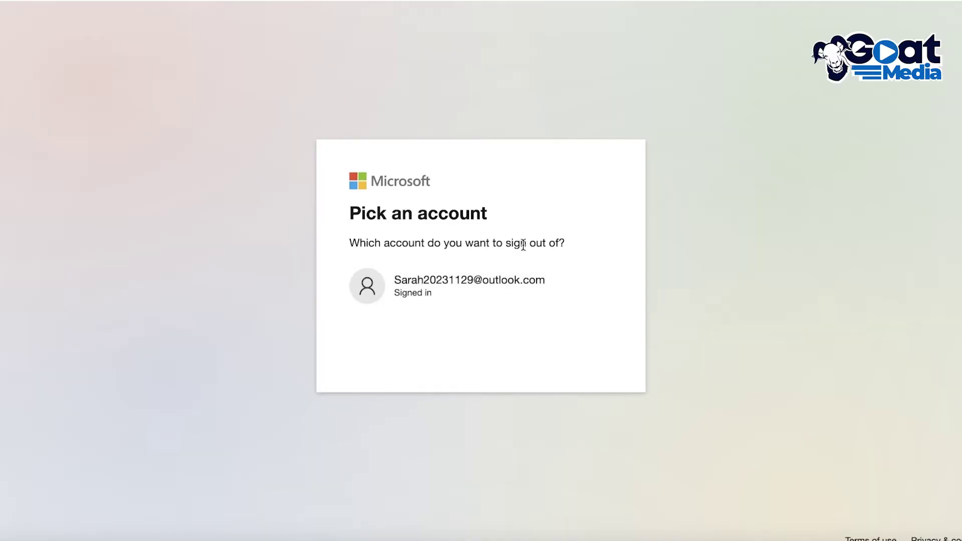
- Pick the account to sign out of, then sign back in to the E5 subscription dashboard
{"action": "left_click", "coordinate": [500, 281]}
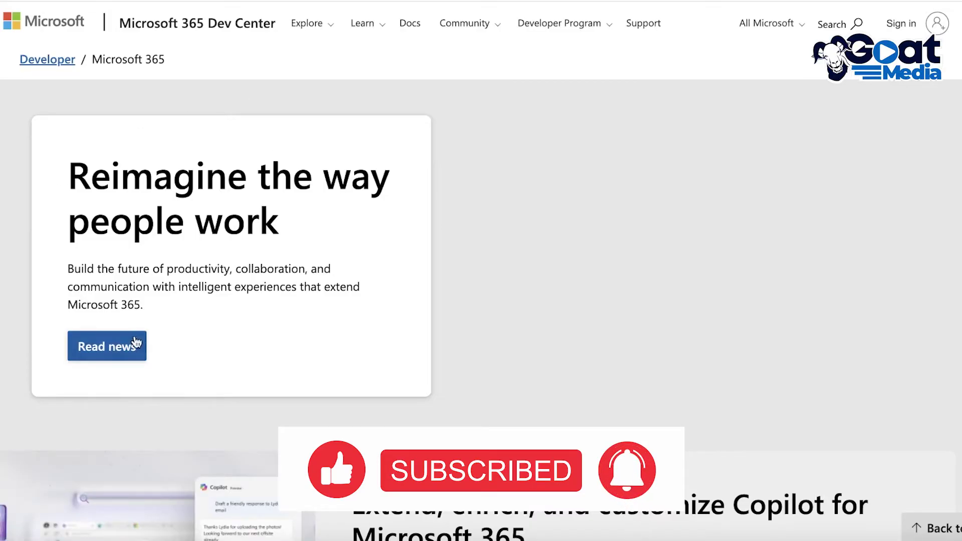
{"action": "left_click", "coordinate": [907, 30]}
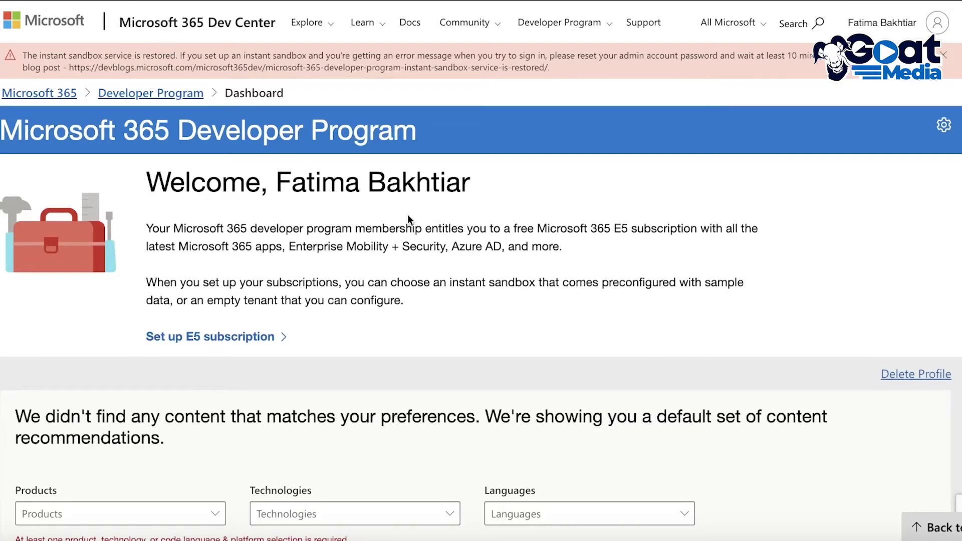
- Open the header's Microsoft logo link in a new browser tab
{"action": "scroll", "coordinate": [515, 222], "scroll_direction": "down", "scroll_amount": 8}
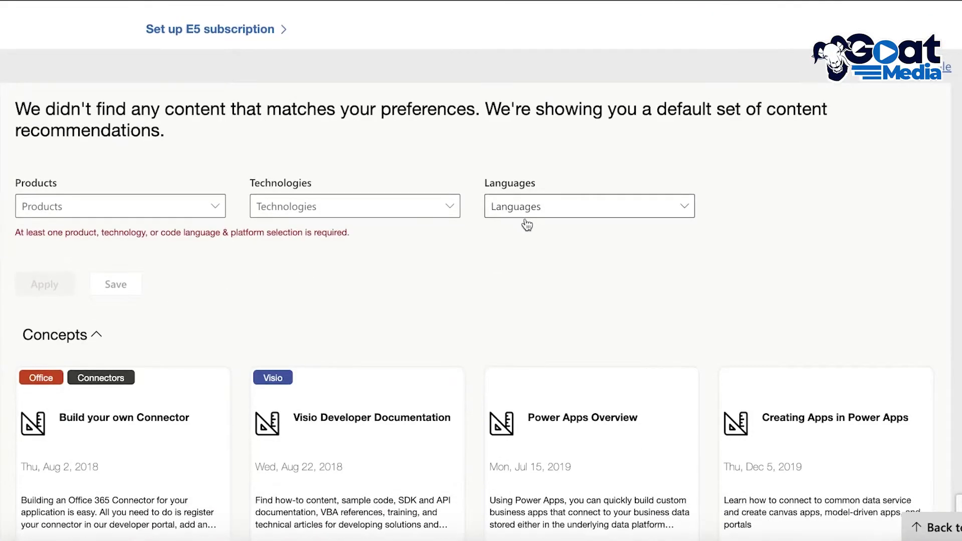
{"action": "scroll", "coordinate": [543, 230], "scroll_direction": "down", "scroll_amount": 1}
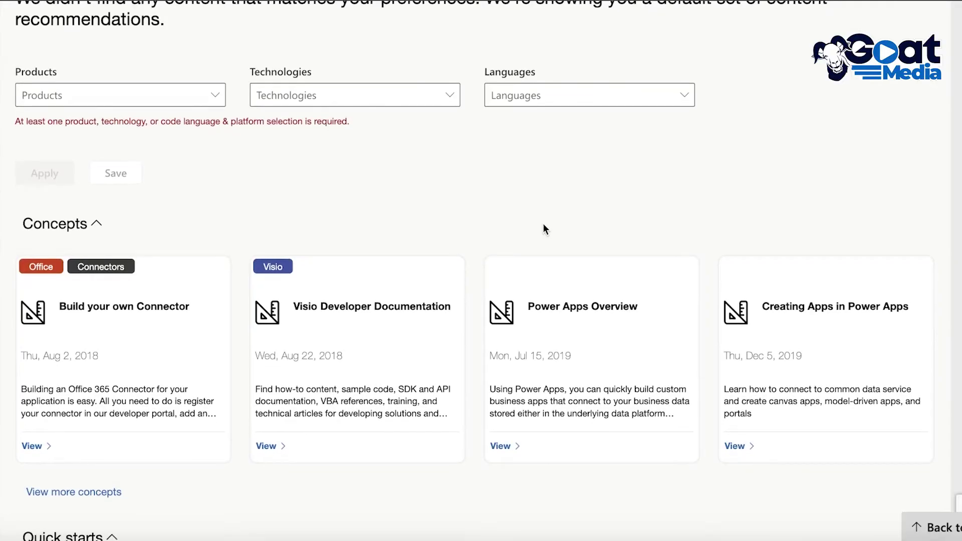
{"action": "scroll", "coordinate": [544, 227], "scroll_direction": "up", "scroll_amount": 10}
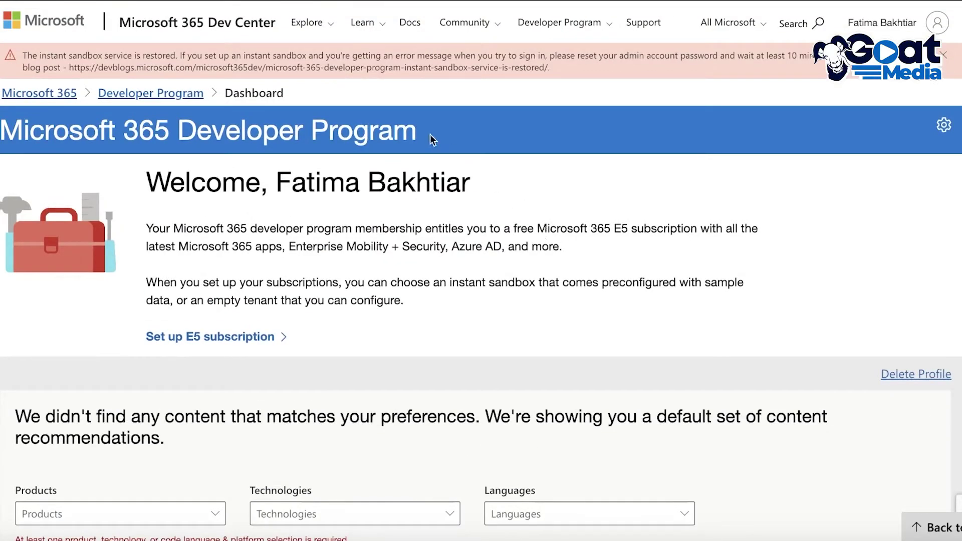
{"action": "right_click", "coordinate": [65, 12]}
{"action": "left_click", "coordinate": [73, 20]}
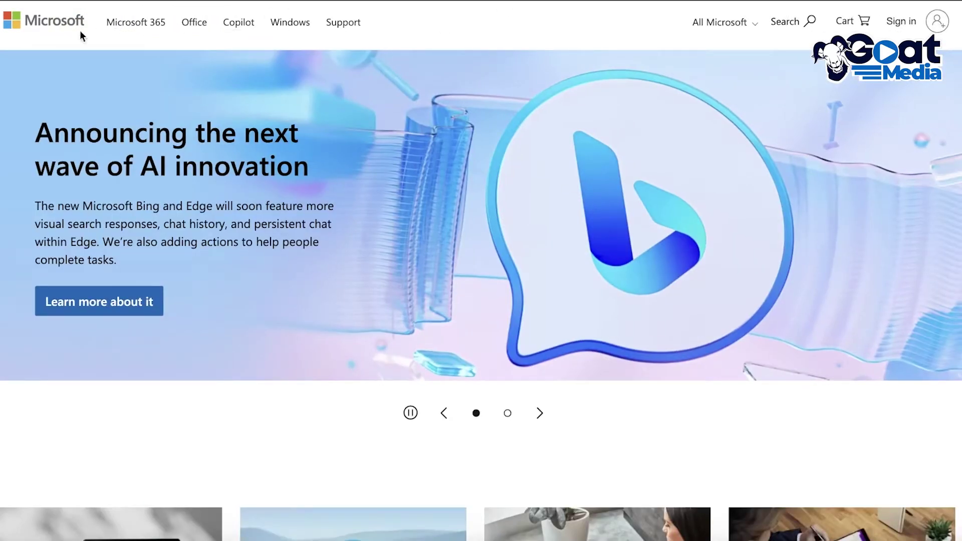
- Go to the Microsoft 365 web page and close the Free-plan welcome message
{"action": "left_click", "coordinate": [125, 29]}
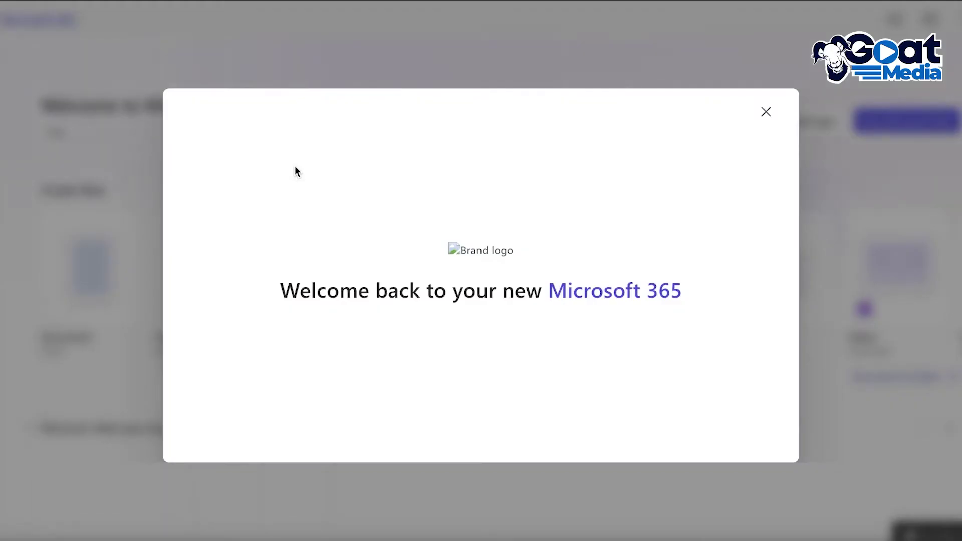
{"action": "left_click", "coordinate": [765, 111]}
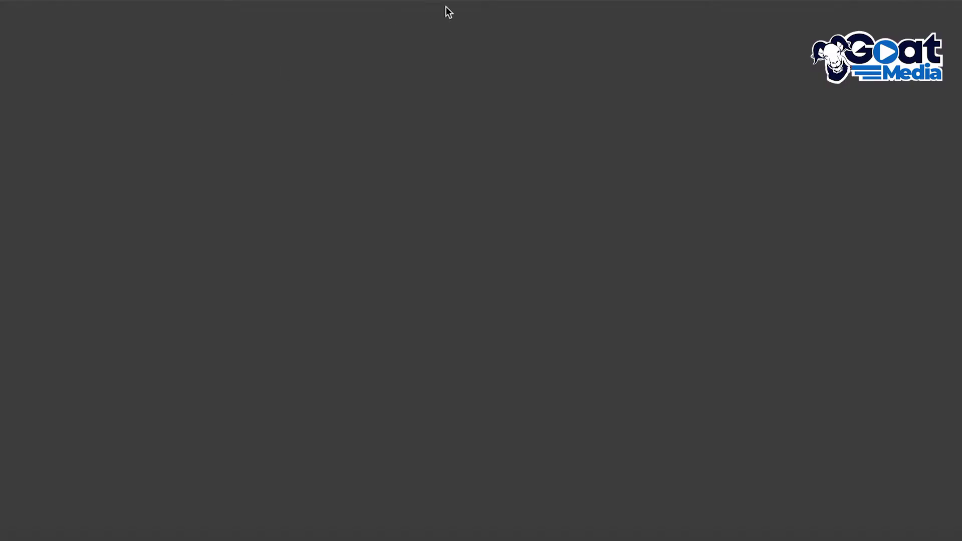
- Return to My Dashboard from the Developer Program menu to show the Instant E5 sandbox choice
{"action": "scroll", "coordinate": [502, 213], "scroll_direction": "down", "scroll_amount": 15}
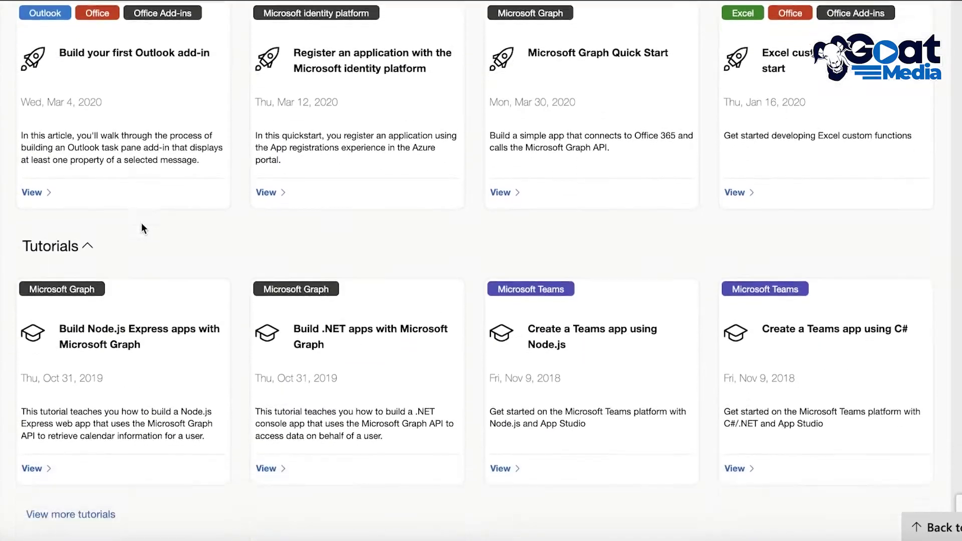
{"action": "scroll", "coordinate": [179, 215], "scroll_direction": "up", "scroll_amount": 20}
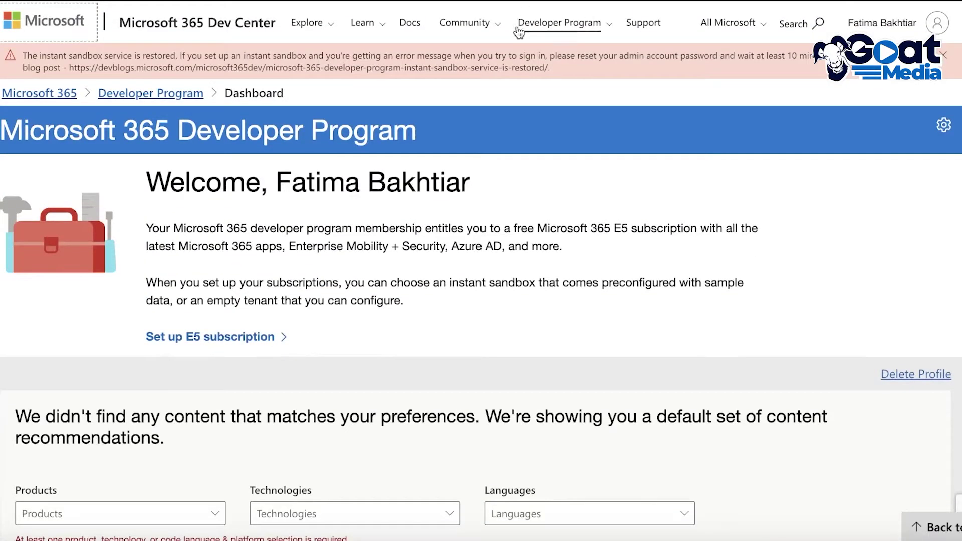
{"action": "left_click", "coordinate": [518, 30]}
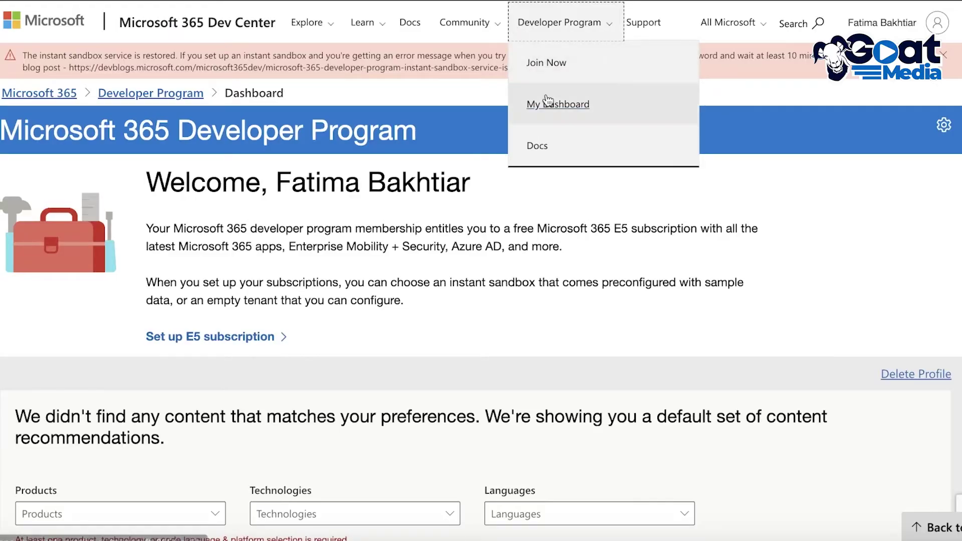
{"action": "left_click", "coordinate": [546, 100]}
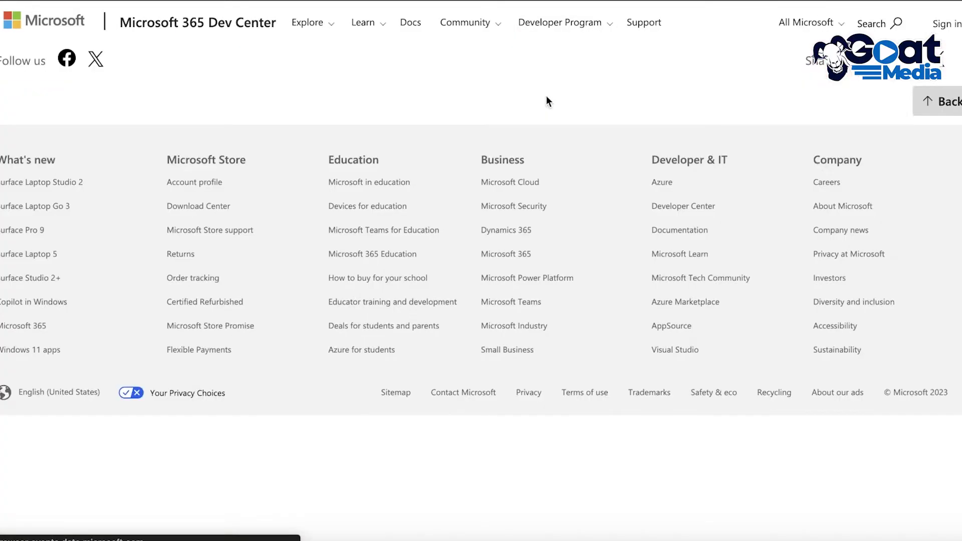
{"action": "scroll", "coordinate": [519, 102], "scroll_direction": "down", "scroll_amount": 1}
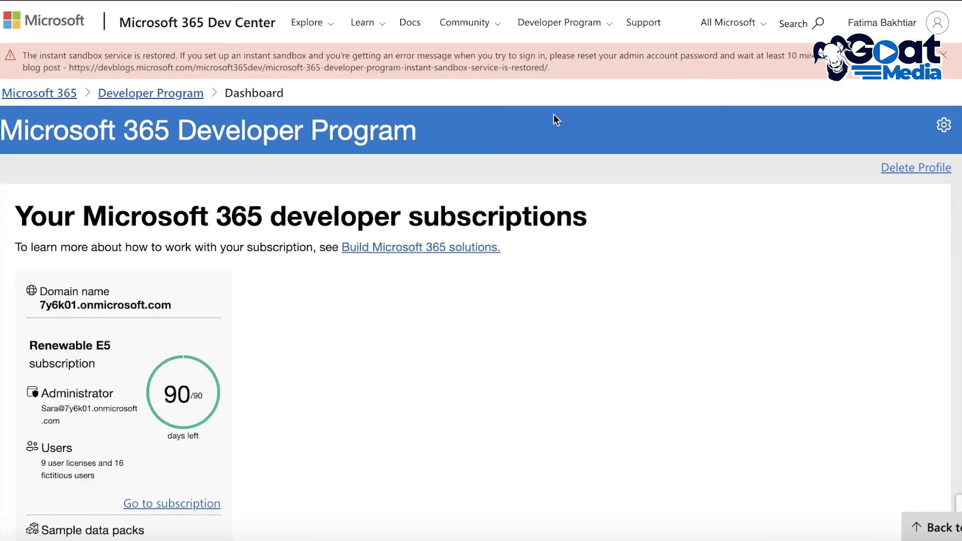
- Open the Renewable E5 subscription card's Go to subscription link, reaching the admin password prompt
{"action": "scroll", "coordinate": [393, 215], "scroll_direction": "down", "scroll_amount": 2}
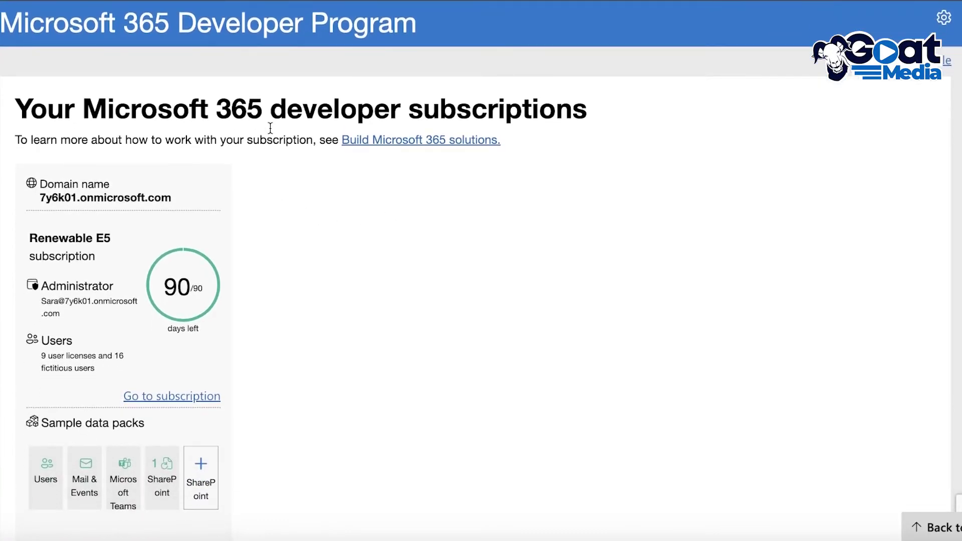
{"action": "scroll", "coordinate": [507, 213], "scroll_direction": "down", "scroll_amount": 3}
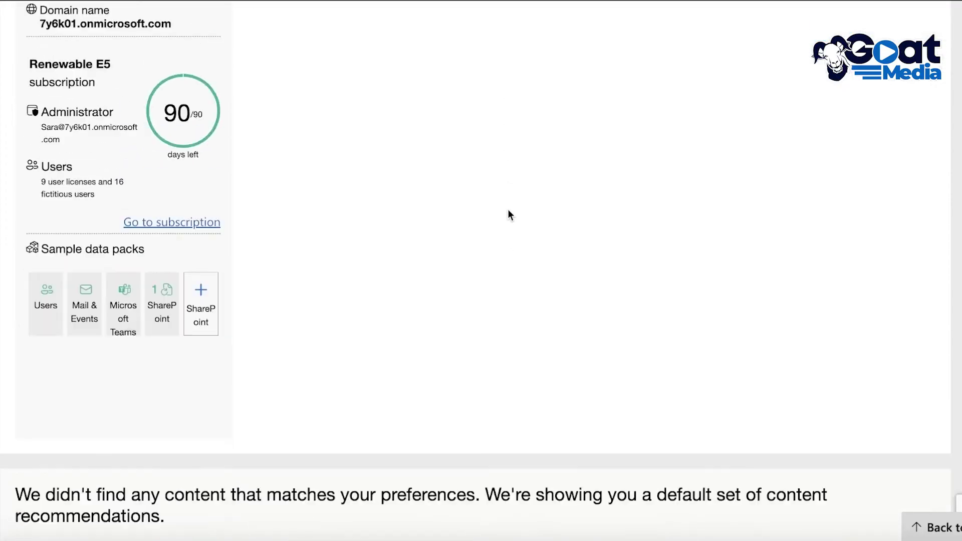
{"action": "scroll", "coordinate": [419, 168], "scroll_direction": "up", "scroll_amount": 3}
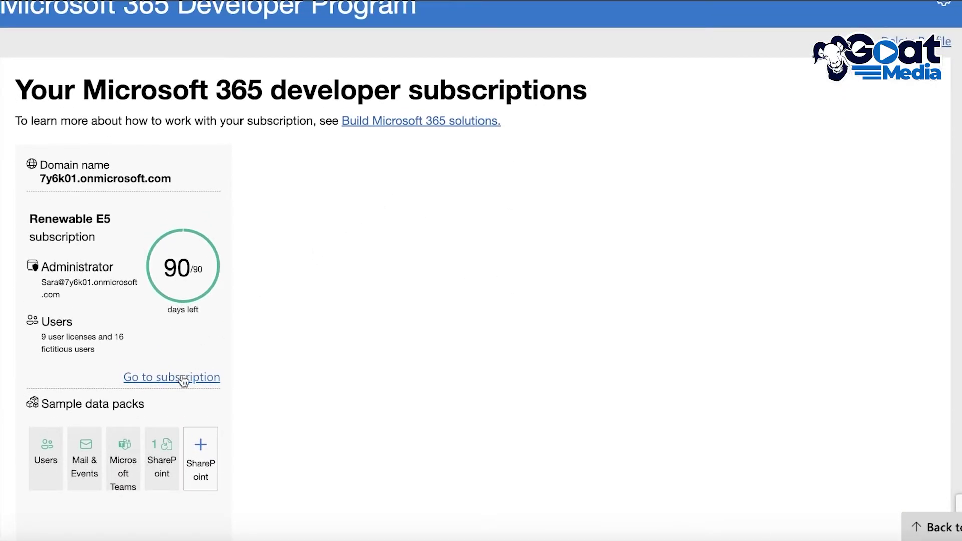
{"action": "left_click", "coordinate": [184, 379]}
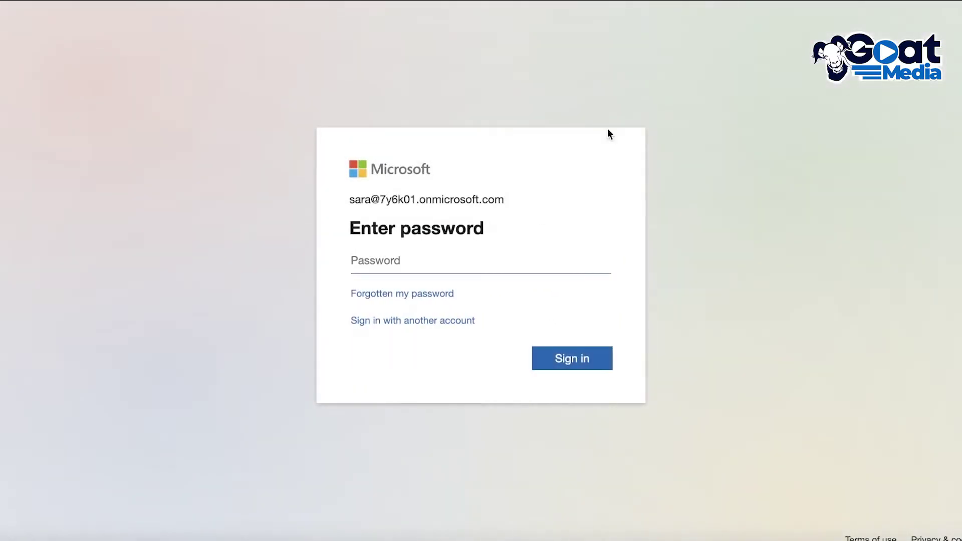
- Enter the sandbox admin password, choose Ask later for authenticator setup, and stay signed in
{"action": "left_click", "coordinate": [479, 261]}
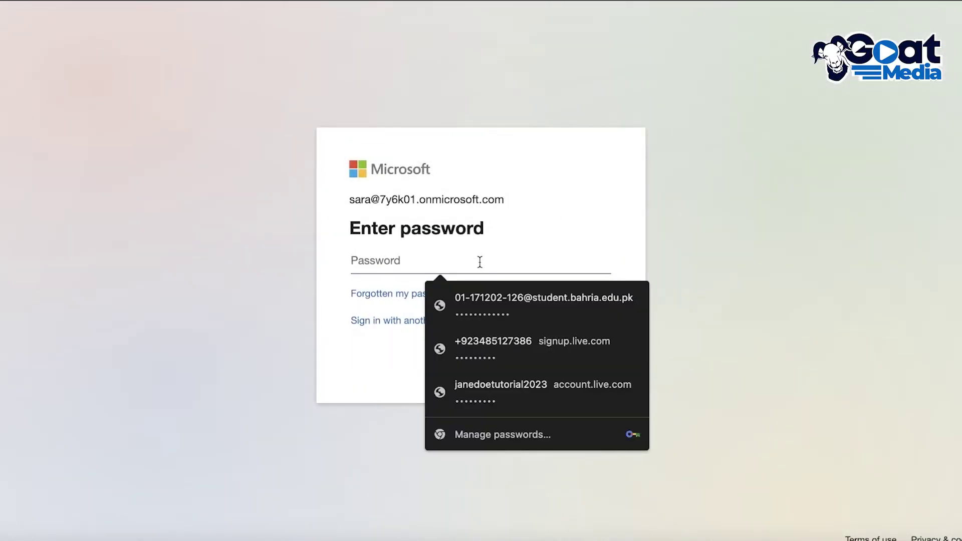
{"action": "type", "text": "••"}
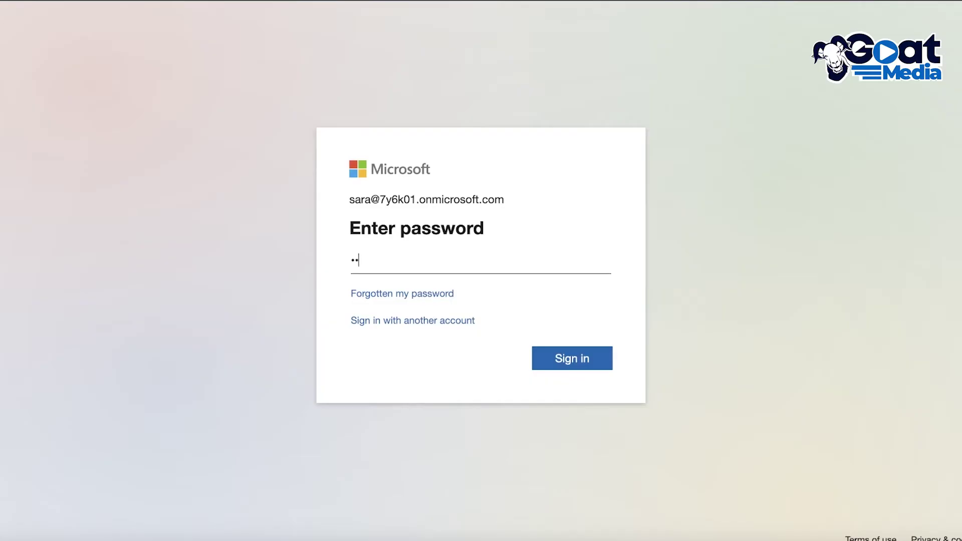
{"action": "type", "text": "••••••"}
{"action": "key", "text": "Return"}
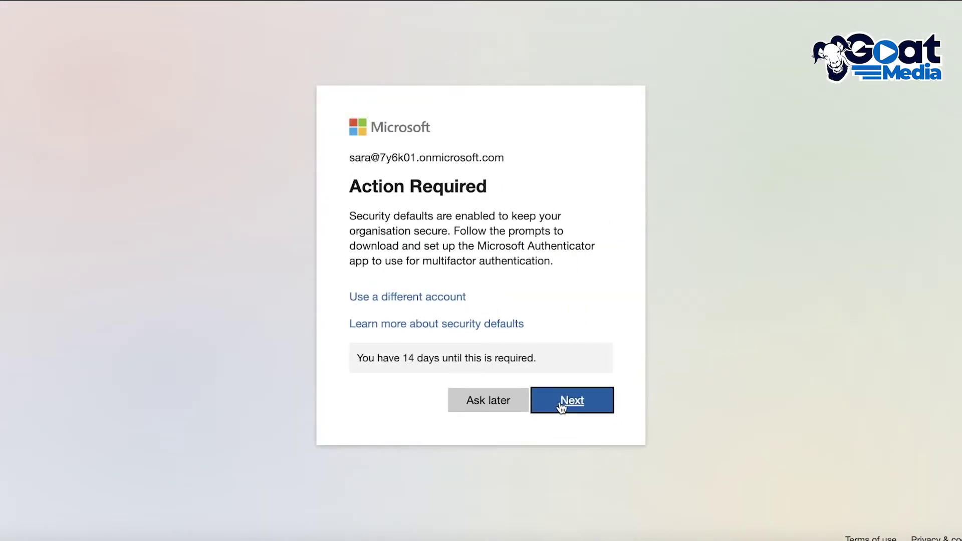
{"action": "left_click", "coordinate": [511, 406]}
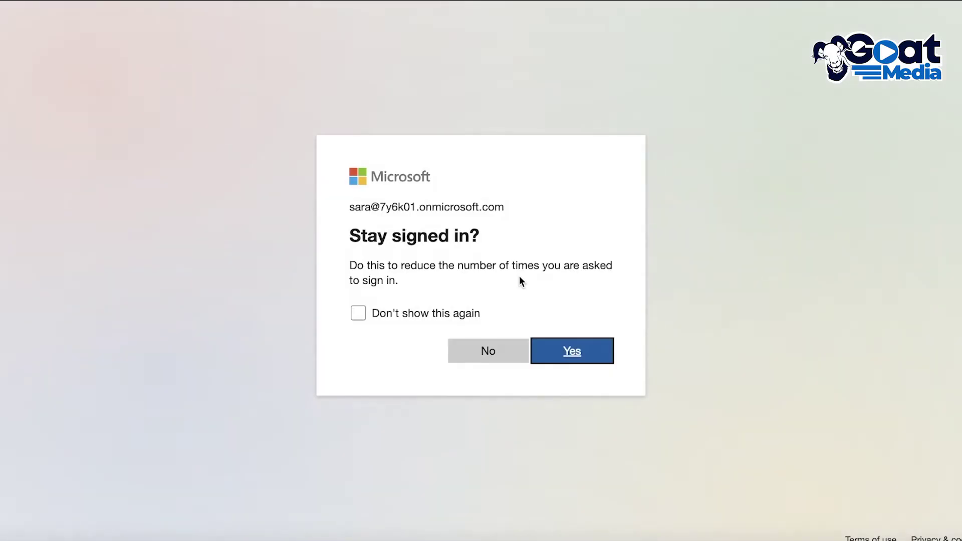
{"action": "left_click", "coordinate": [594, 346]}
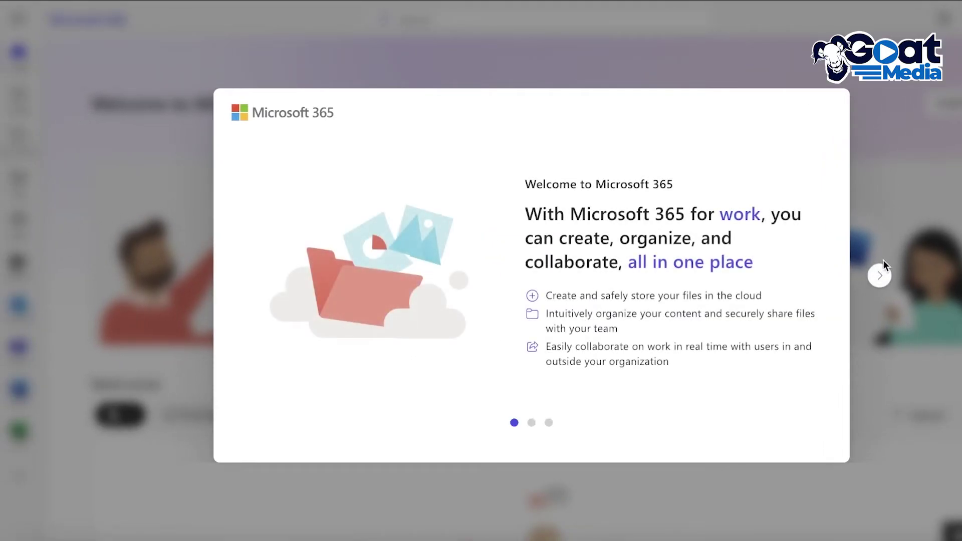
- Close the Microsoft 365 welcome tour and show the more-apps flyout in the left rail
{"action": "left_click", "coordinate": [878, 270]}
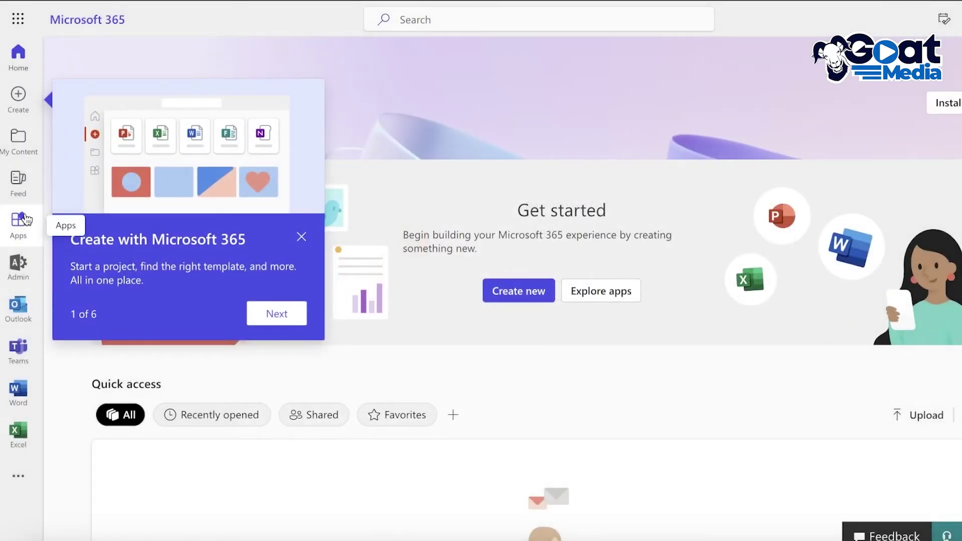
{"action": "left_click", "coordinate": [18, 475]}
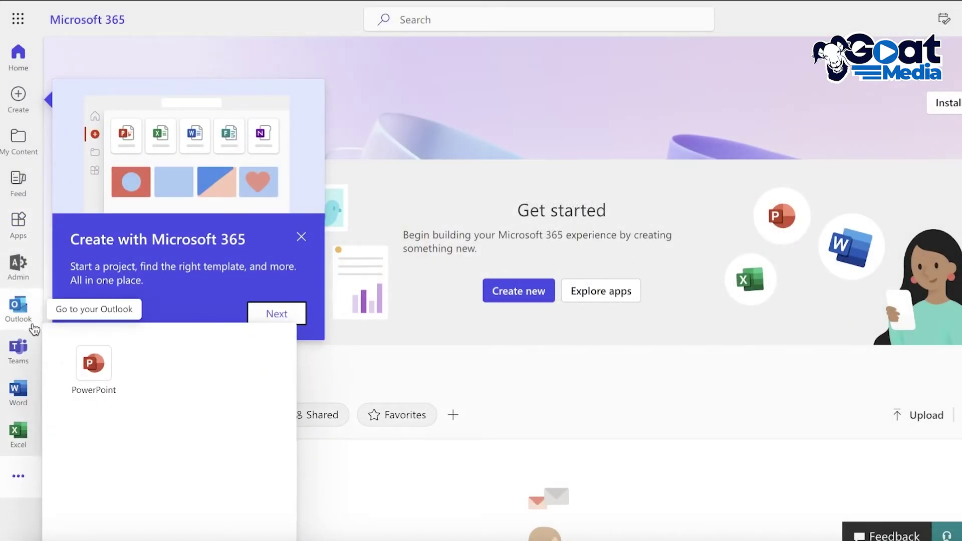